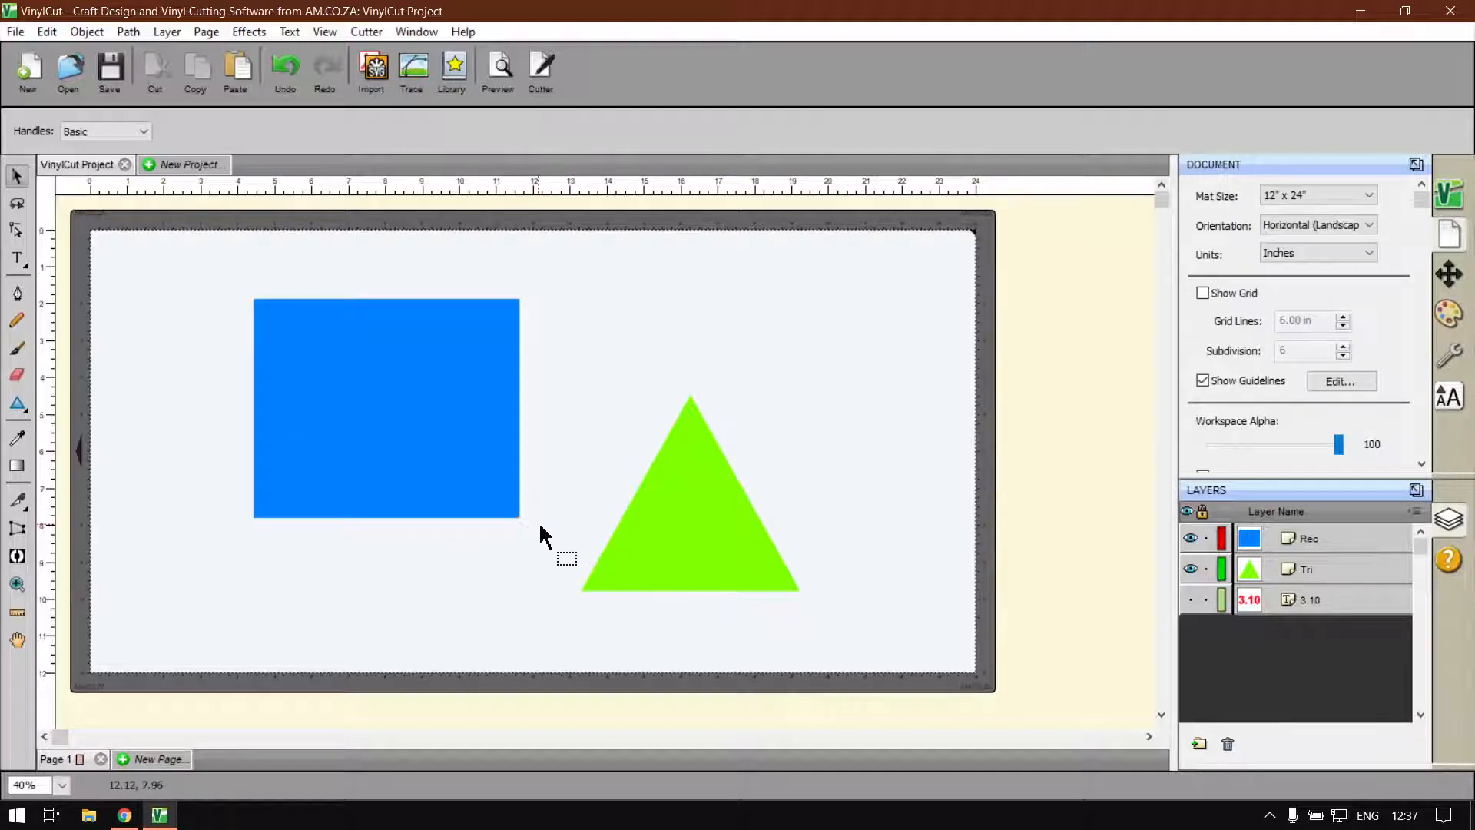
Select the blue rectangle and green triangle separately and as a pair, and clear the selection.
{"action": "left_click", "coordinate": [422, 429]}
{"action": "left_click", "coordinate": [665, 506]}
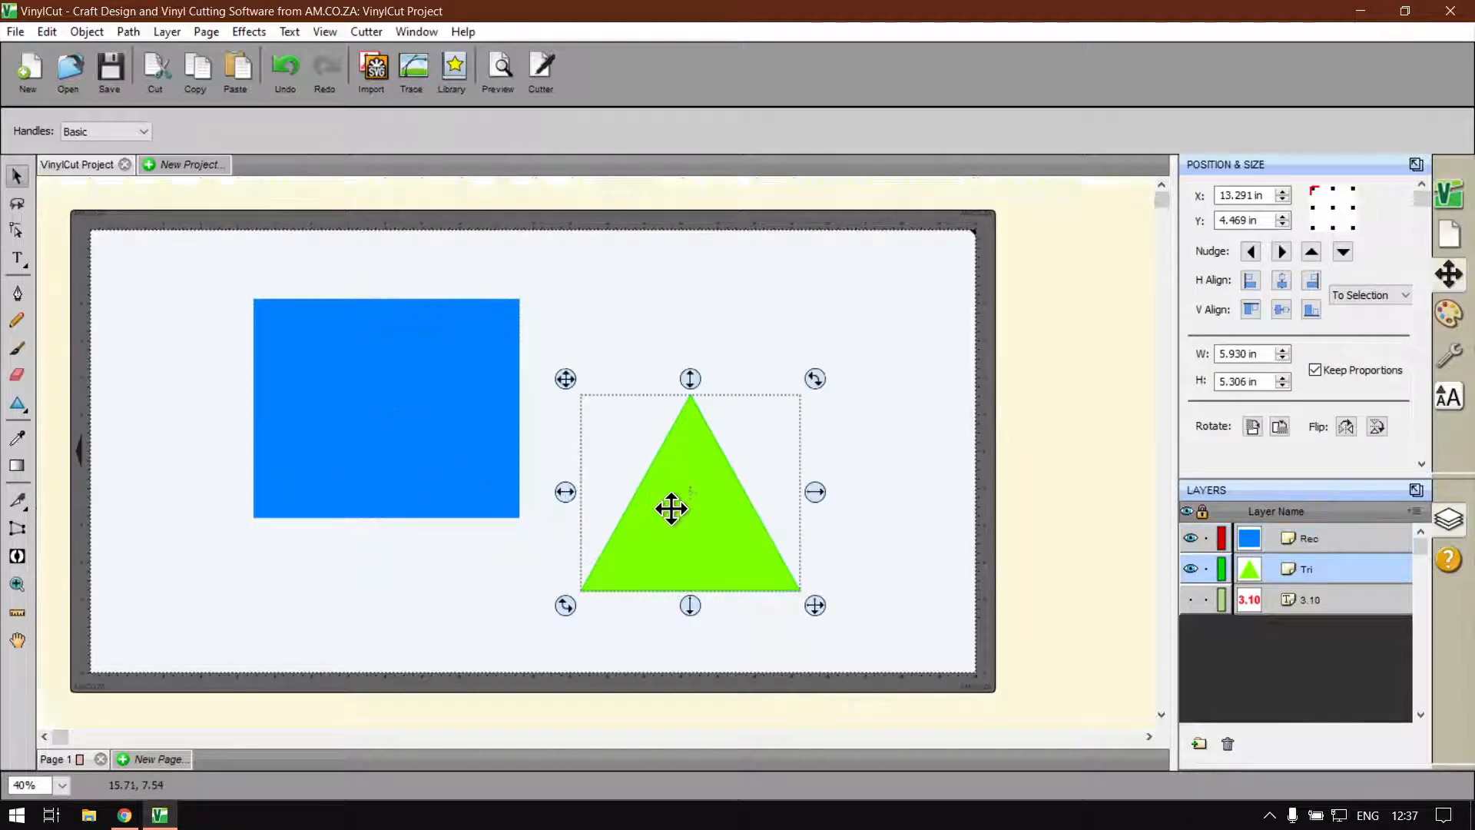
{"action": "left_click", "coordinate": [449, 431]}
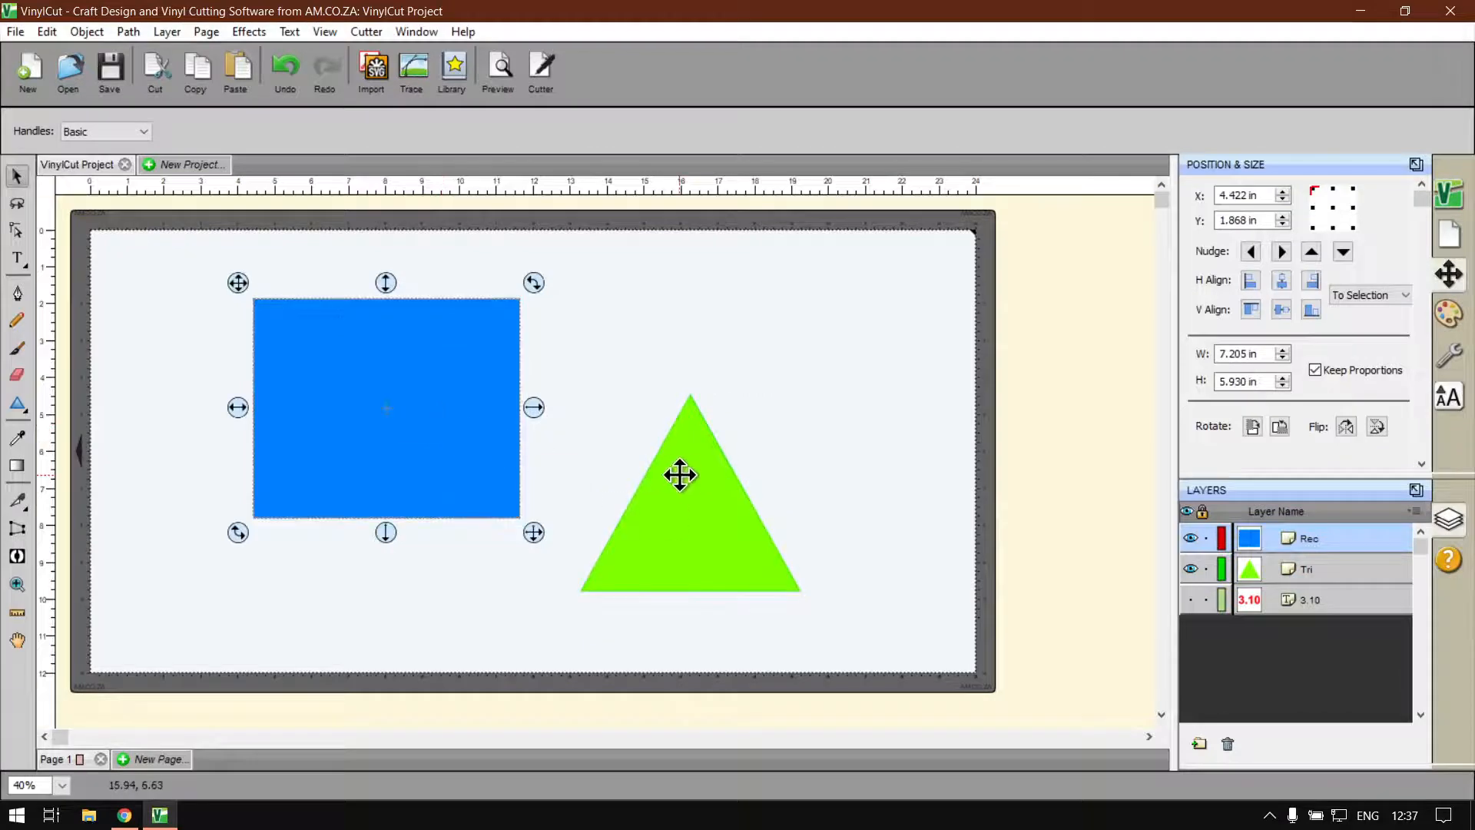
{"action": "left_click_drag", "start_coordinate": [866, 638], "coordinate": [177, 250]}
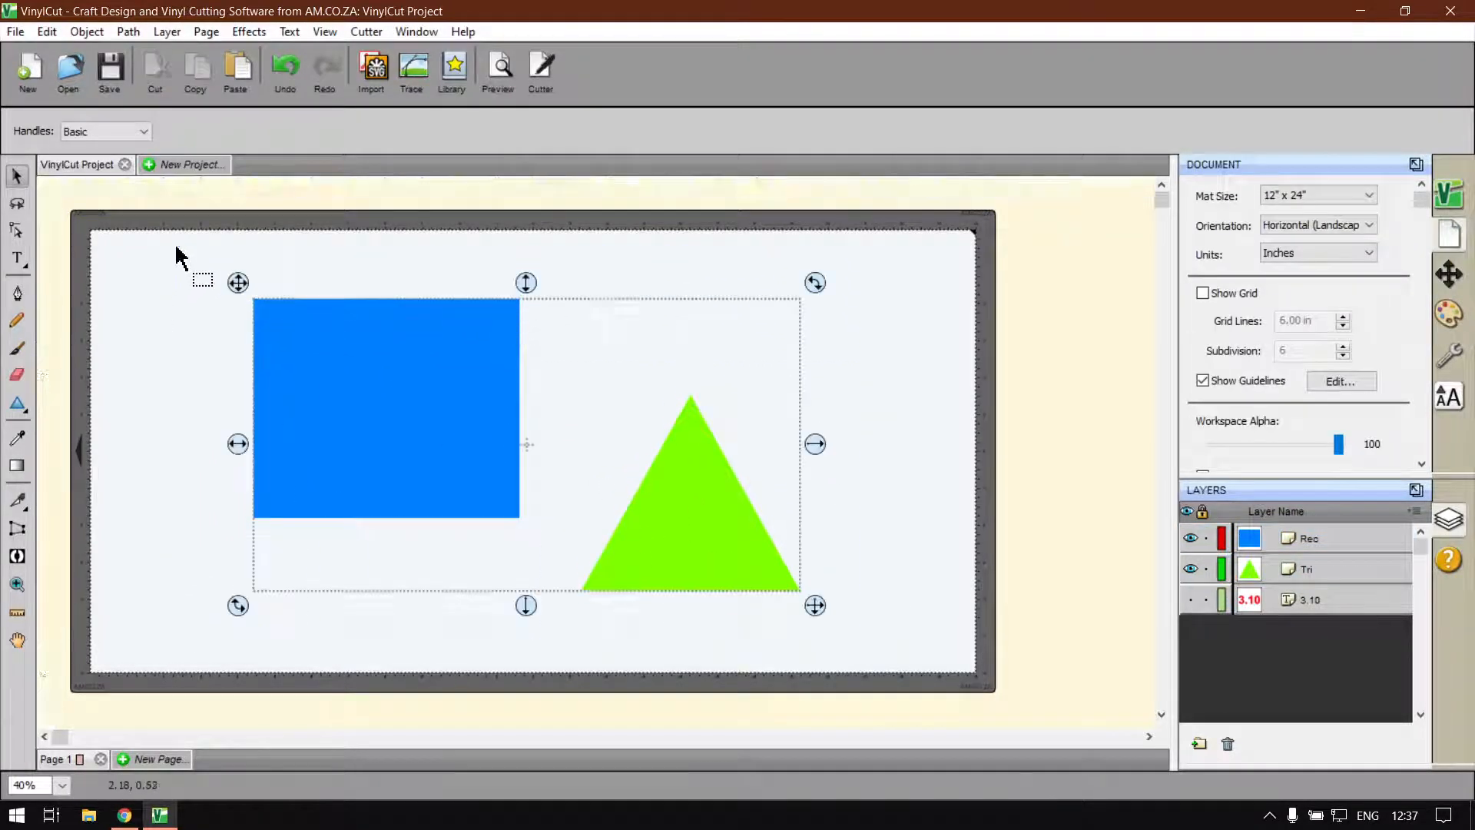
{"action": "left_click", "coordinate": [861, 398]}
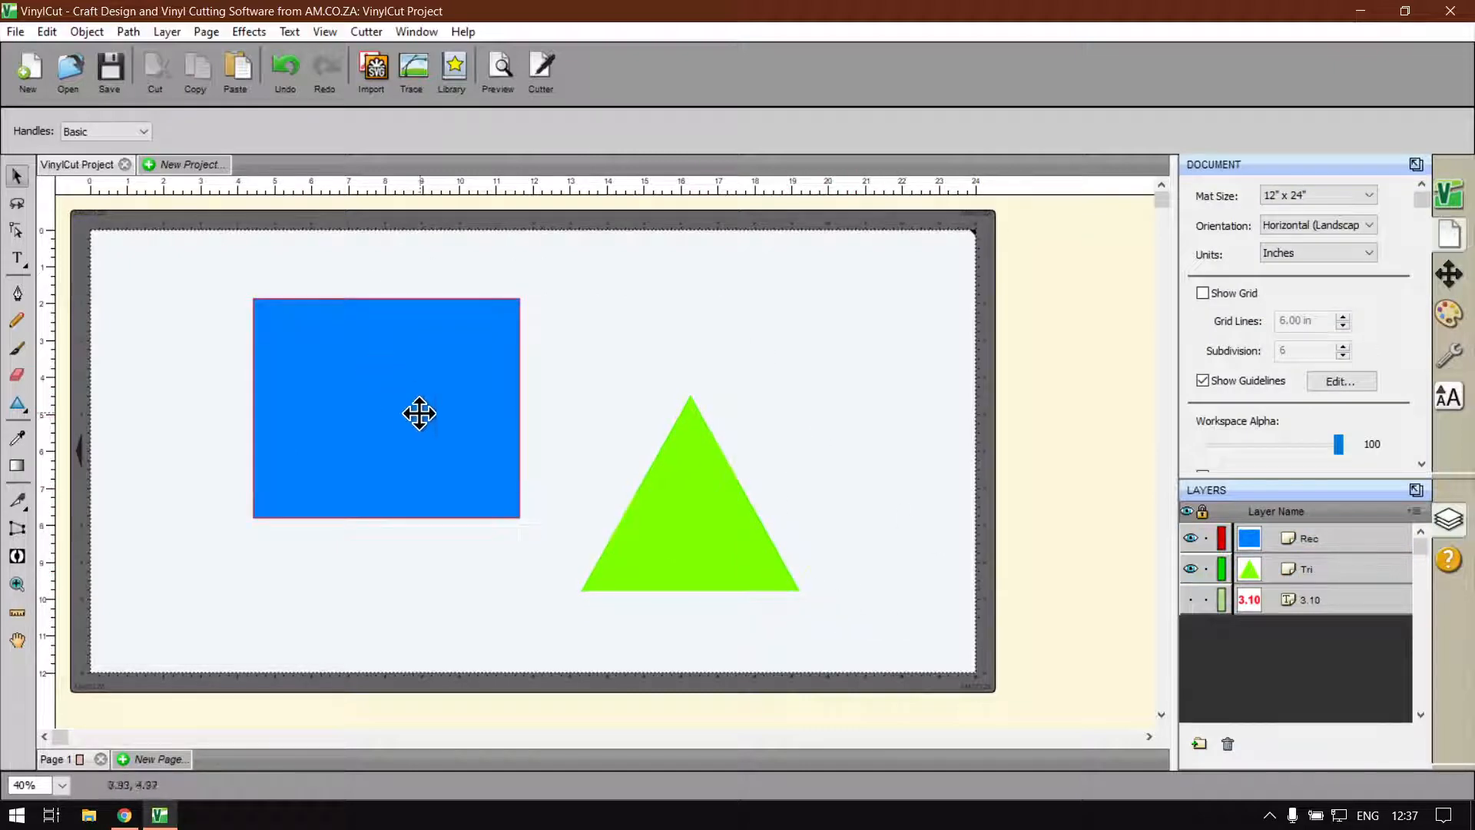
Move the rectangle to about X 4.93 in, Y 1.74 in and the triangle to about X 13.69 in, Y 4.05 in.
{"action": "left_click_drag", "start_coordinate": [459, 403], "coordinate": [500, 403]}
{"action": "mouse_move", "coordinate": [672, 537]}
{"action": "left_mouse_down"}
{"action": "mouse_move", "coordinate": [655, 520]}
{"action": "mouse_move", "coordinate": [682, 527]}
{"action": "mouse_move", "coordinate": [663, 529]}
{"action": "left_mouse_up"}
{"action": "left_click_drag", "start_coordinate": [440, 409], "coordinate": [403, 392]}
{"action": "mouse_move", "coordinate": [683, 500]}
{"action": "left_mouse_down"}
{"action": "mouse_move", "coordinate": [717, 435]}
{"action": "mouse_move", "coordinate": [691, 507]}
{"action": "left_mouse_up"}
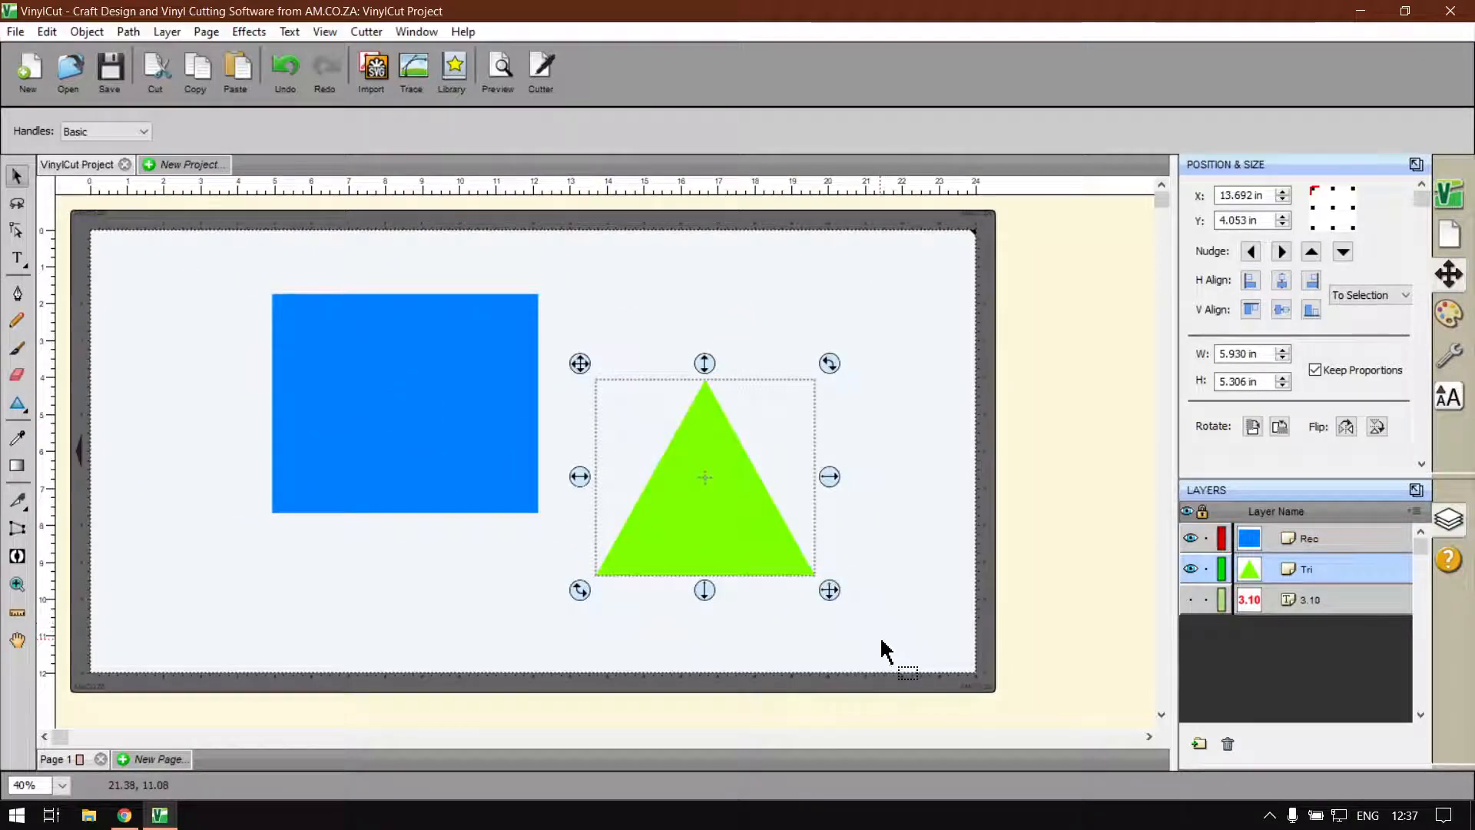
Select the rectangle and triangle together, shift the pair slightly down and to the right, and clear the selection.
{"action": "left_click_drag", "start_coordinate": [906, 649], "coordinate": [237, 255]}
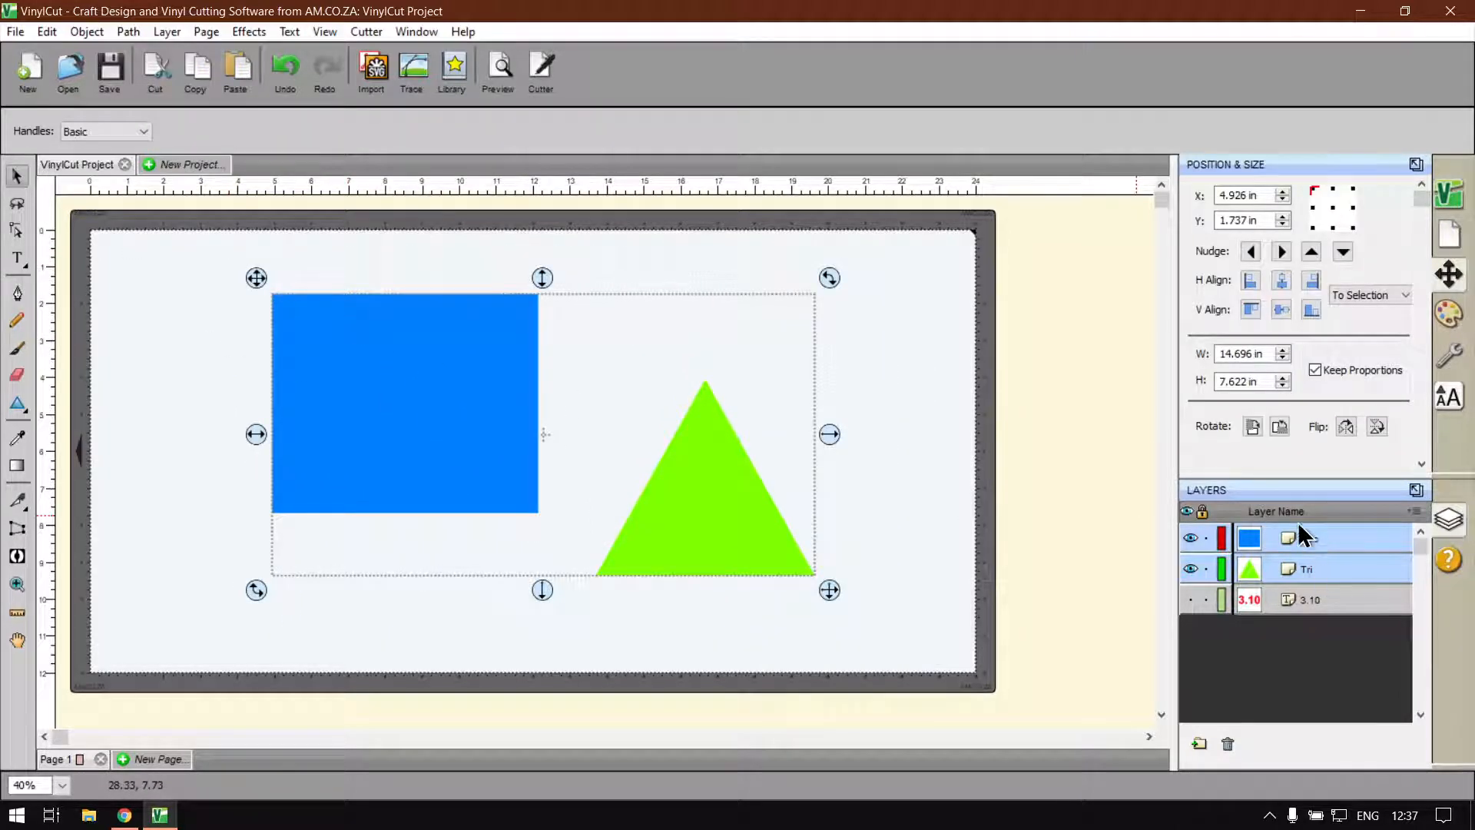
{"action": "mouse_move", "coordinate": [392, 382]}
{"action": "left_mouse_down"}
{"action": "mouse_move", "coordinate": [288, 344]}
{"action": "mouse_move", "coordinate": [448, 346]}
{"action": "mouse_move", "coordinate": [445, 385]}
{"action": "mouse_move", "coordinate": [424, 393]}
{"action": "mouse_move", "coordinate": [388, 369]}
{"action": "left_mouse_up"}
{"action": "left_click", "coordinate": [216, 381]}
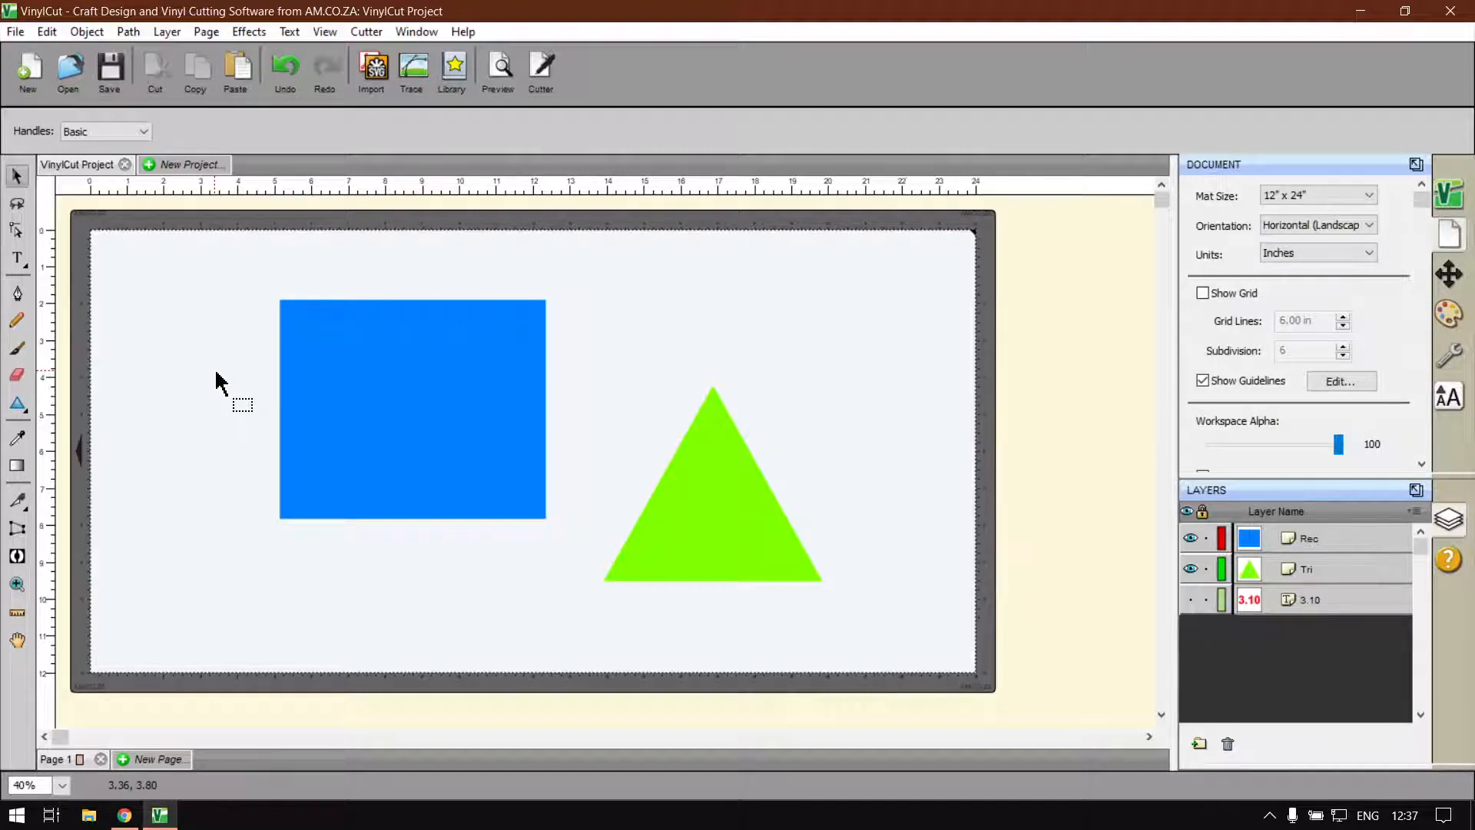
Center the triangle over the rectangle and place the Tri layer above the Rec layer.
{"action": "left_click_drag", "start_coordinate": [698, 510], "coordinate": [411, 441]}
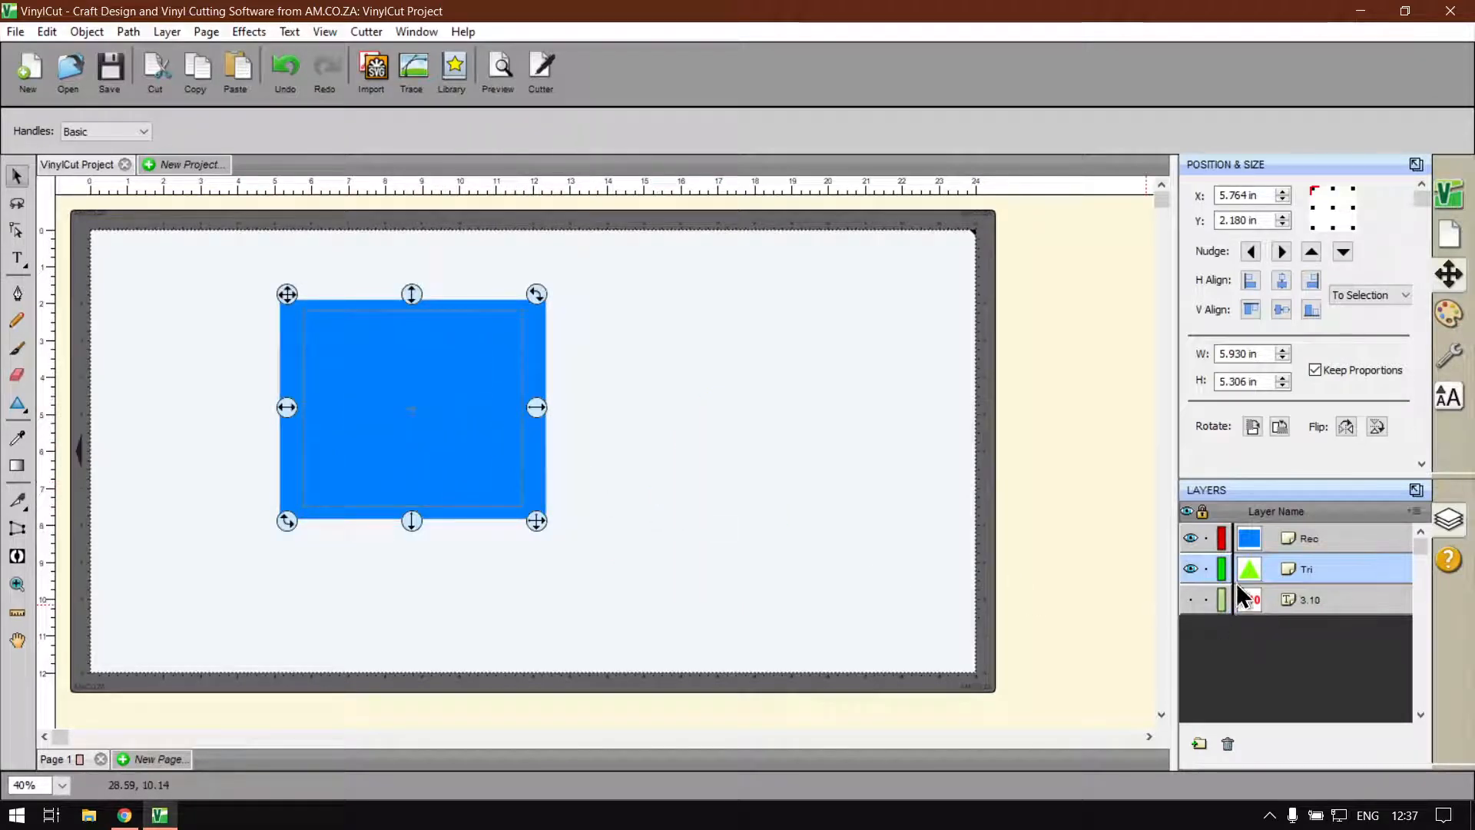
{"action": "left_click_drag", "start_coordinate": [1292, 532], "coordinate": [1292, 532]}
Select the overlapping rectangle and triangle, move the pair to about X 9.13 in, Y 2.75 in, and deselect them.
{"action": "left_click_drag", "start_coordinate": [707, 567], "coordinate": [135, 297]}
{"action": "left_click_drag", "start_coordinate": [468, 353], "coordinate": [615, 385]}
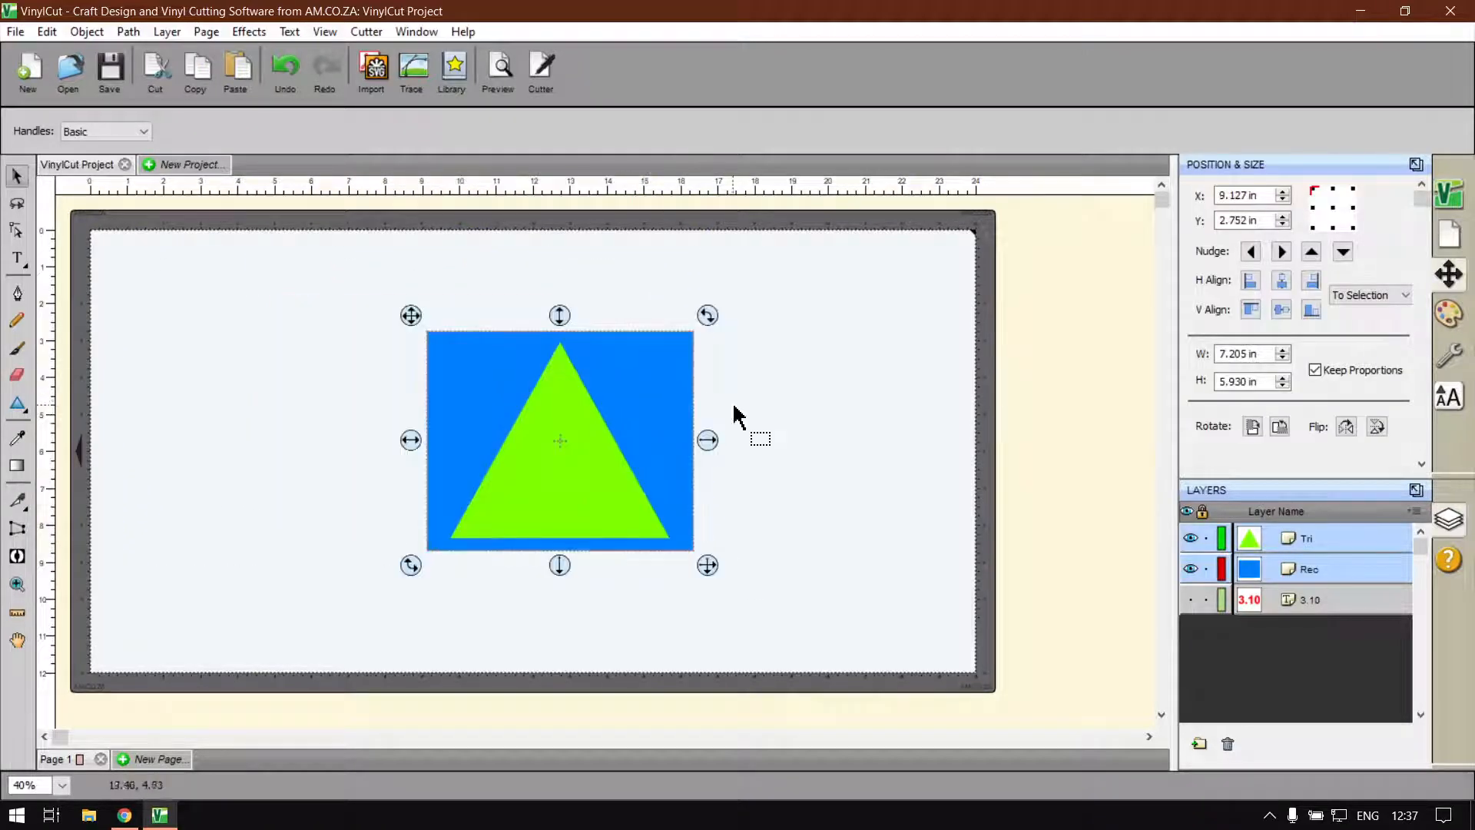
{"action": "left_click", "coordinate": [816, 415]}
Try moving the triangle alone to about X 11.11 in, Y 2.55 in, undo the move, and deselect it.
{"action": "left_click_drag", "start_coordinate": [662, 464], "coordinate": [714, 452]}
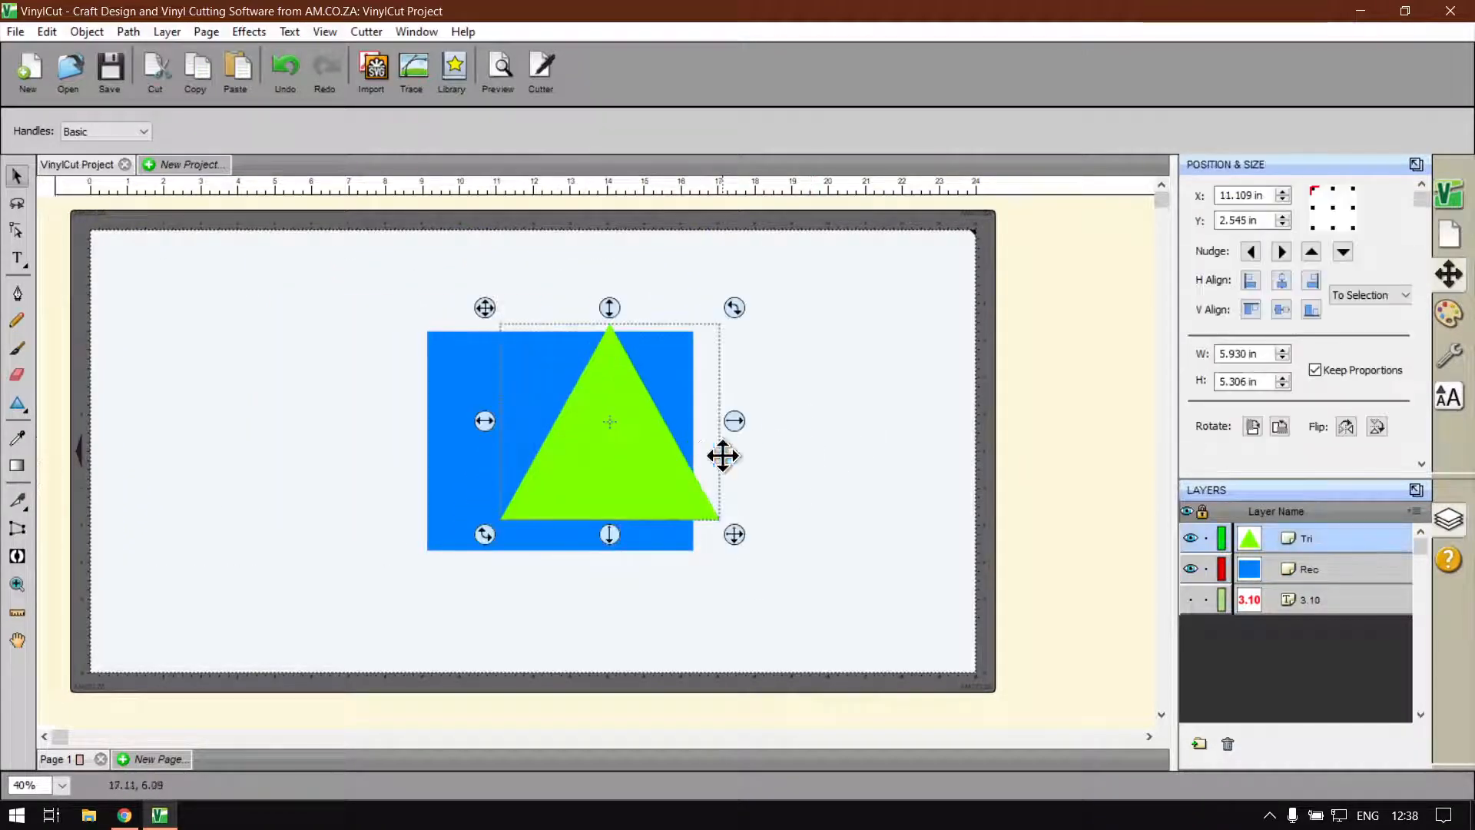
{"action": "key", "text": "ctrl+z"}
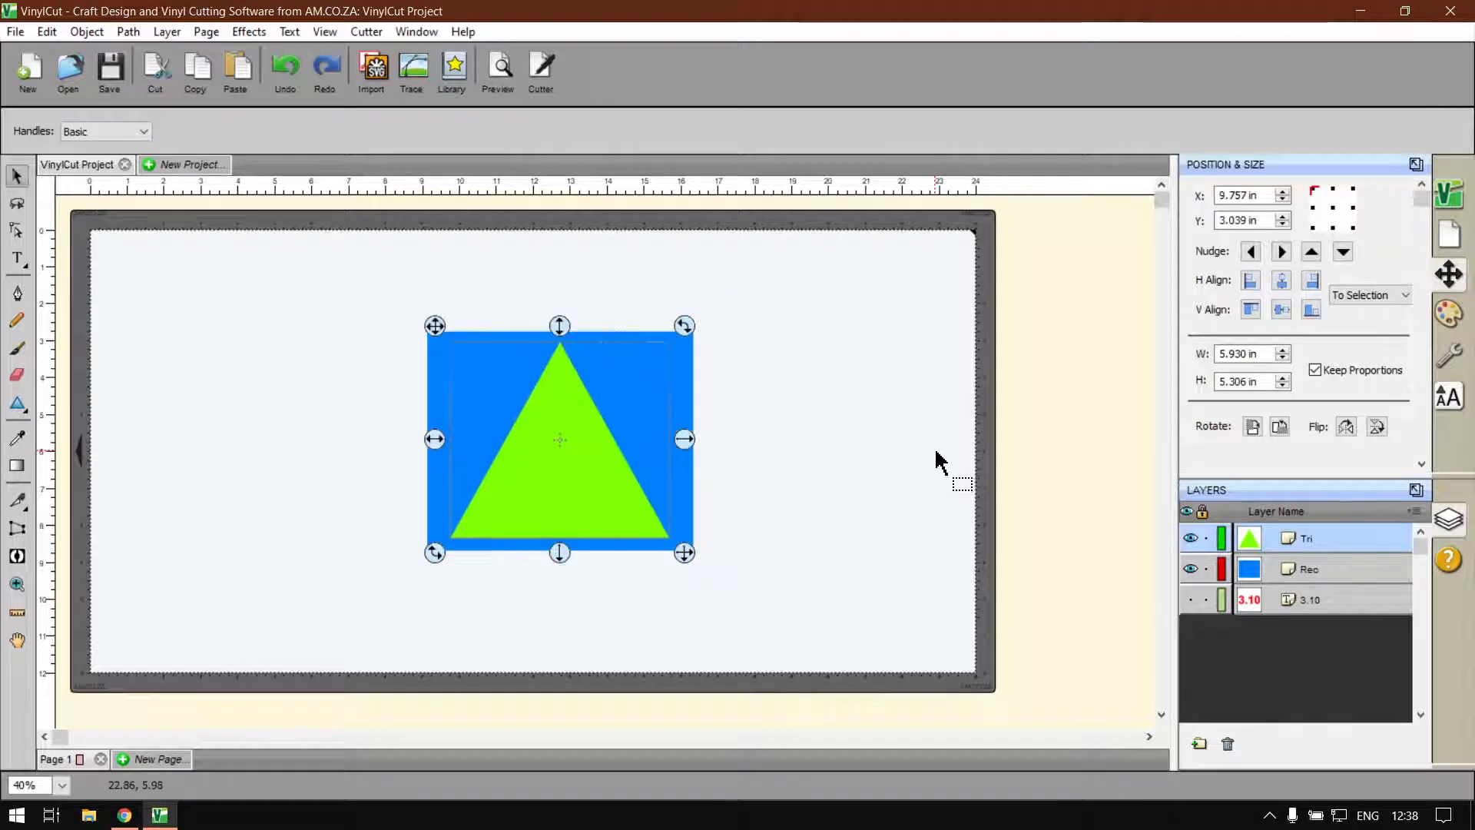
{"action": "left_click", "coordinate": [846, 414]}
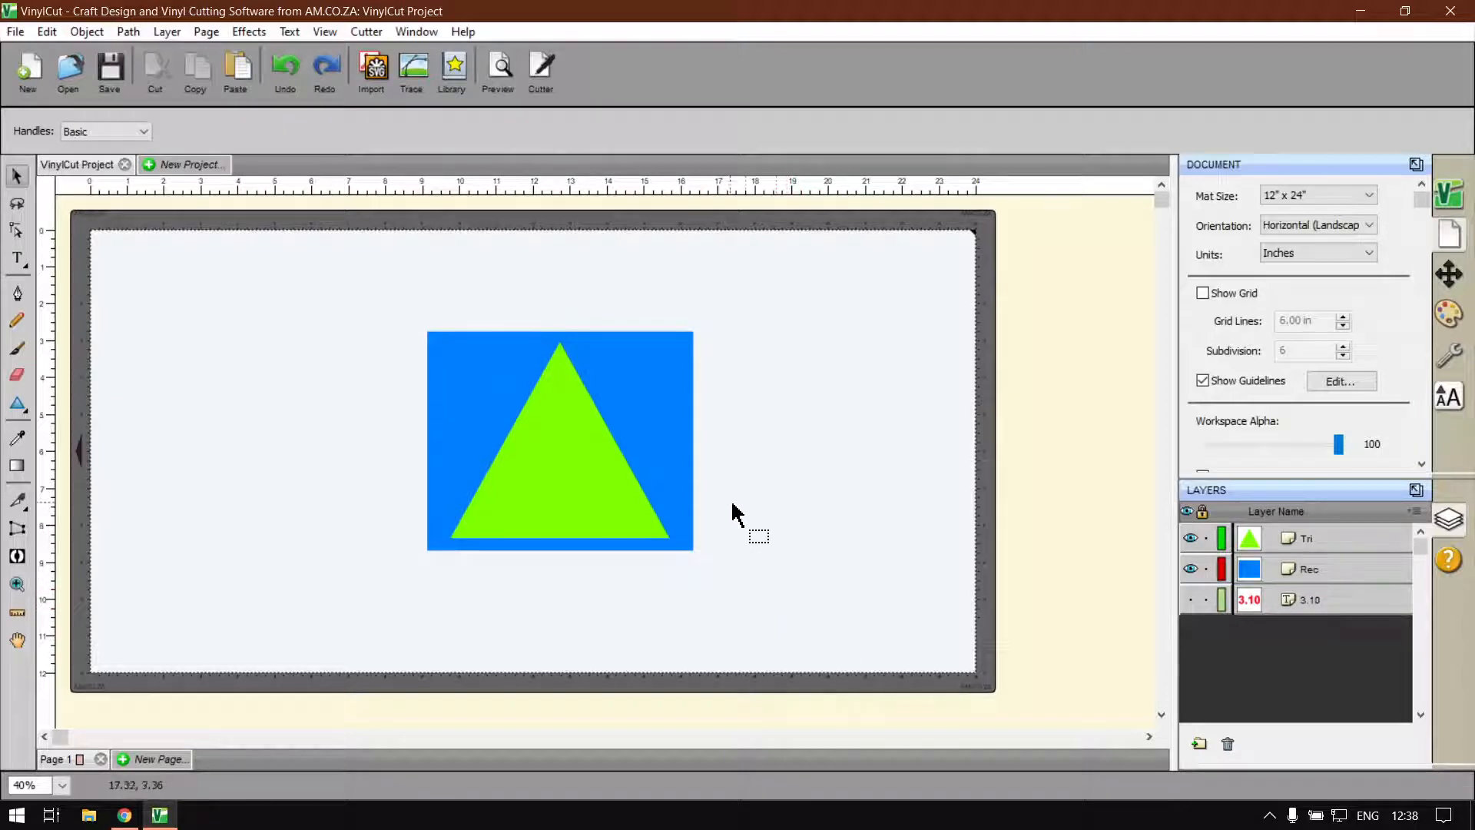
Test selecting the rectangle and triangle with selection boxes that cover them fully and partially, and clear the selection.
{"action": "mouse_move", "coordinate": [854, 622]}
{"action": "left_mouse_down"}
{"action": "mouse_move", "coordinate": [333, 238]}
{"action": "mouse_move", "coordinate": [845, 599]}
{"action": "left_mouse_up"}
{"action": "left_click_drag", "start_coordinate": [769, 593], "coordinate": [411, 320]}
{"action": "left_click", "coordinate": [804, 560]}
{"action": "left_click_drag", "start_coordinate": [768, 603], "coordinate": [504, 384]}
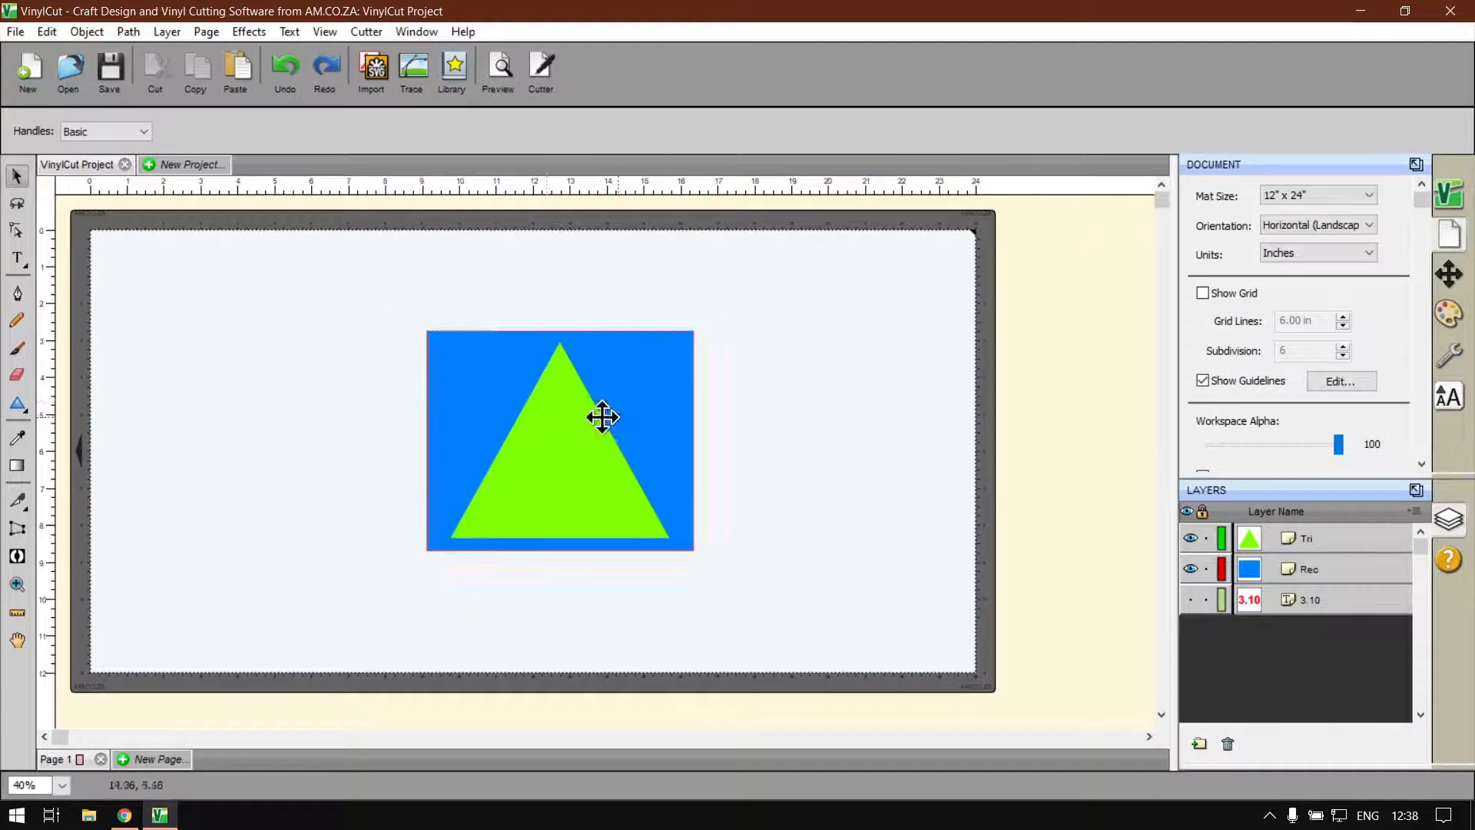
{"action": "left_click_drag", "start_coordinate": [765, 584], "coordinate": [601, 432]}
{"action": "left_click", "coordinate": [839, 517]}
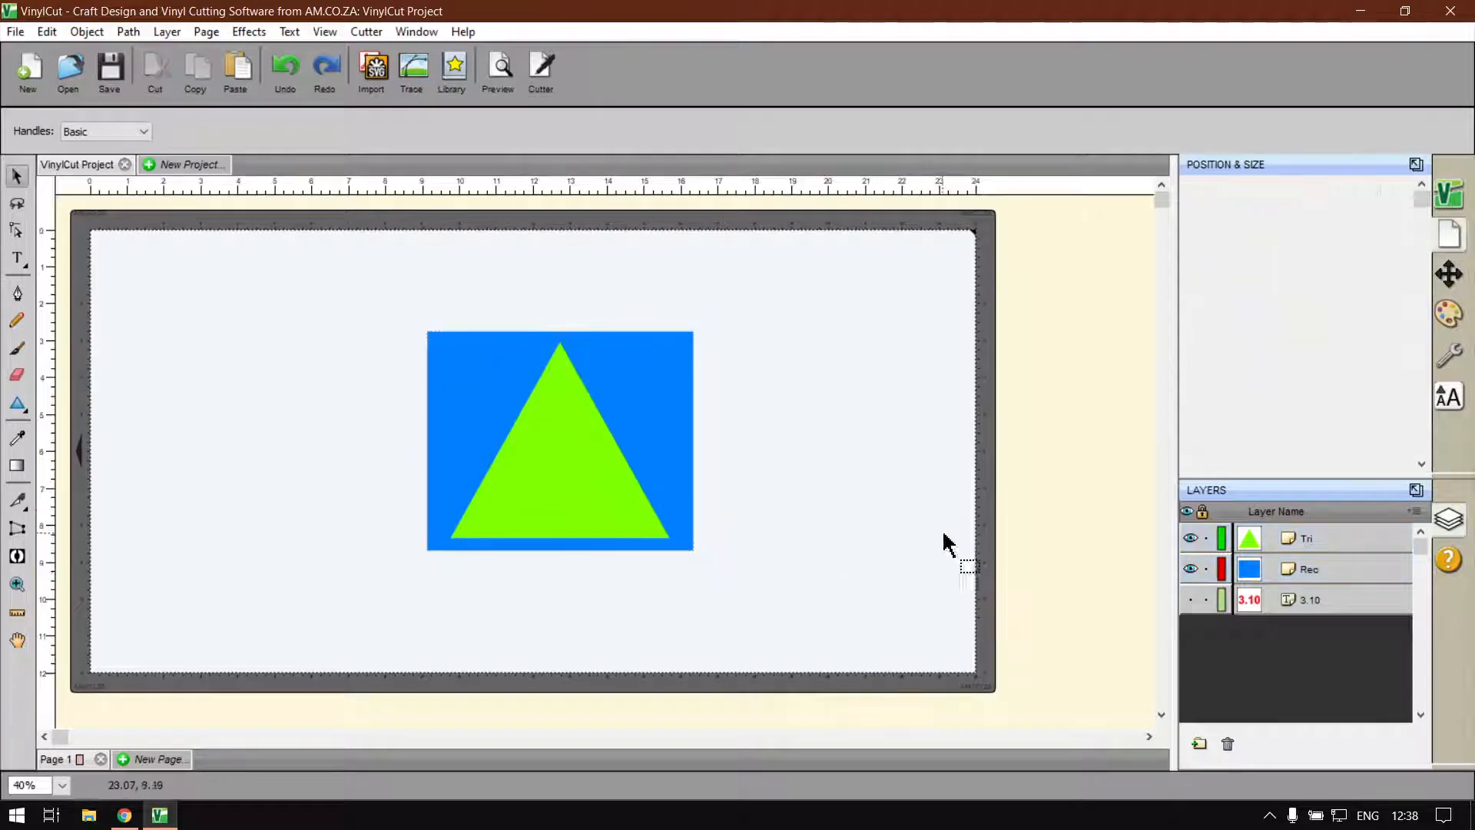
Select the Rec and Tri layers together and group the two shapes.
{"action": "left_click", "coordinate": [1302, 571]}
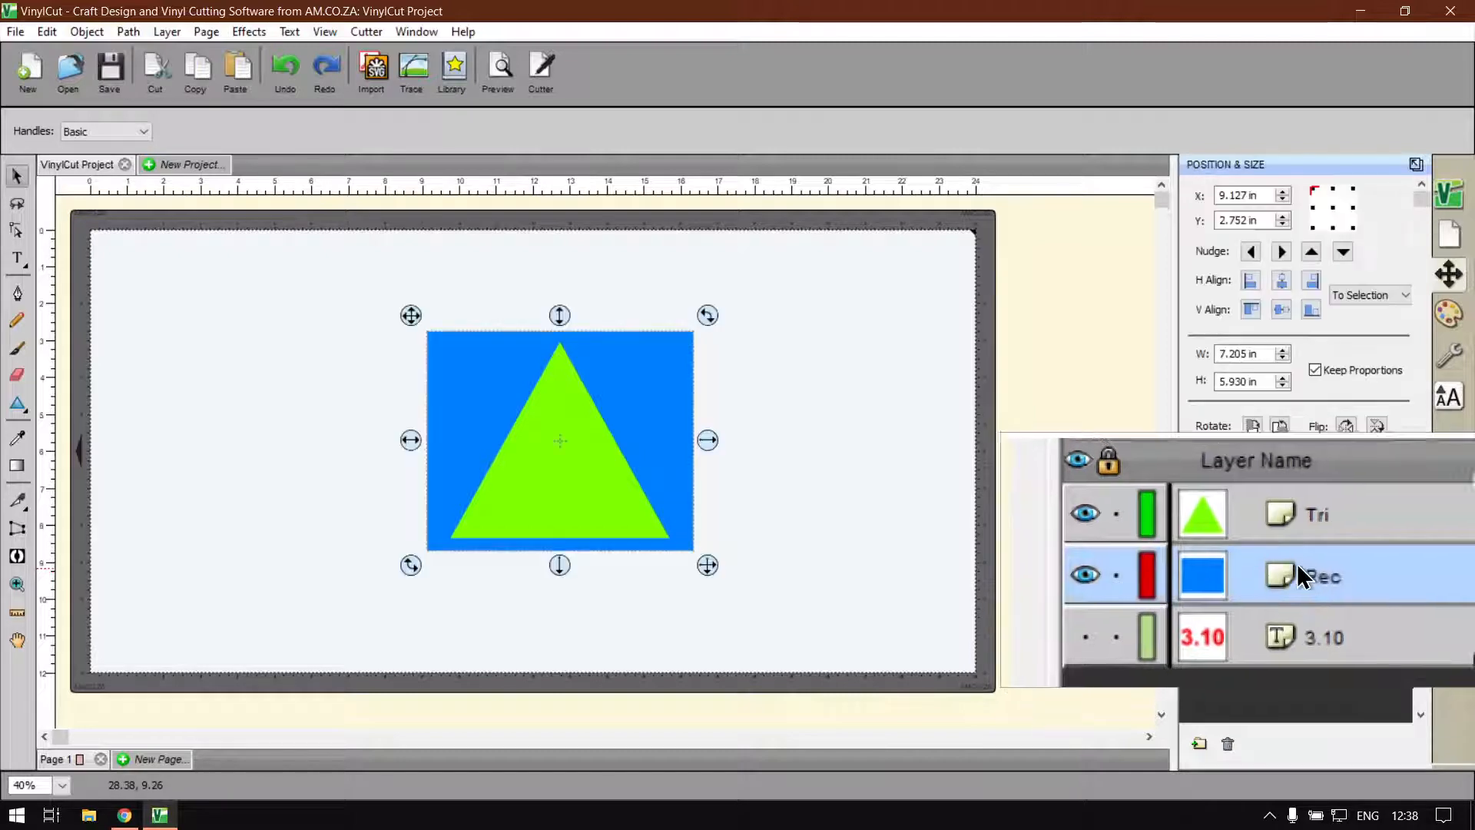
{"action": "left_click", "coordinate": [1295, 541], "text": "shift"}
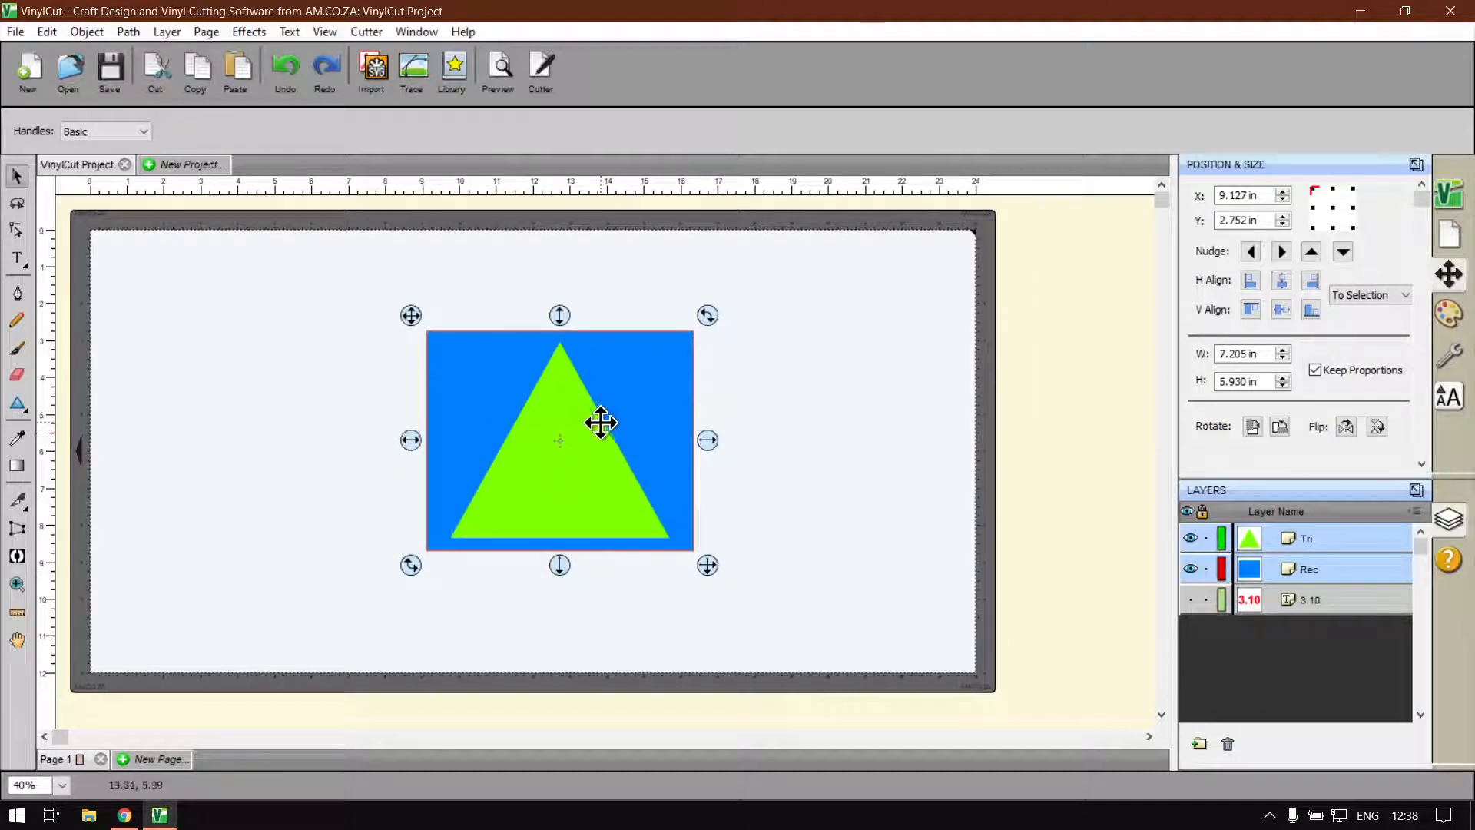
{"action": "right_click", "coordinate": [561, 392]}
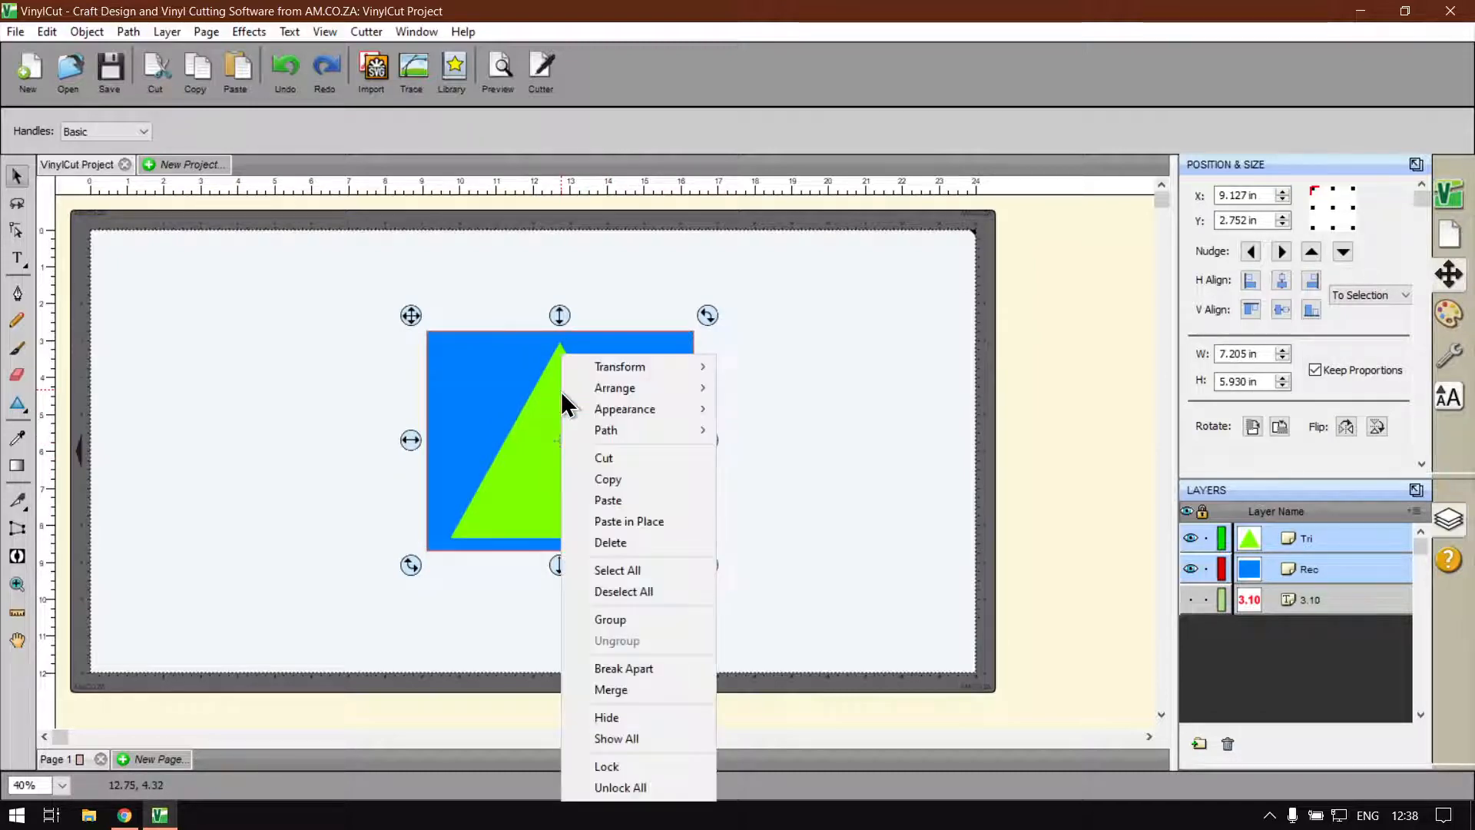
{"action": "left_click", "coordinate": [642, 624]}
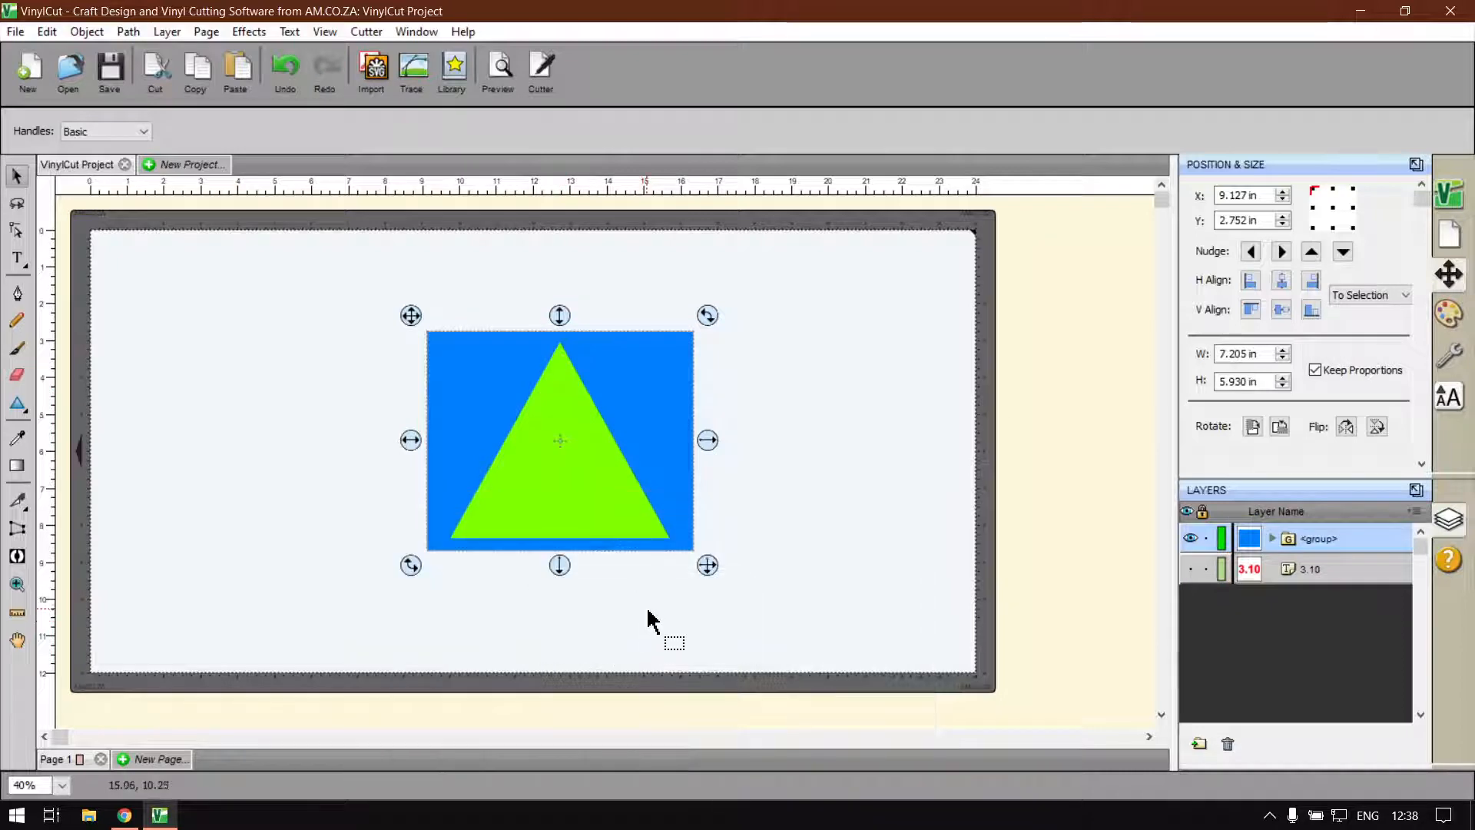
Select the grouped shapes on the mat and expand the group to show its Rec and Tri layers.
{"action": "left_click", "coordinate": [815, 450]}
{"action": "left_click", "coordinate": [588, 434]}
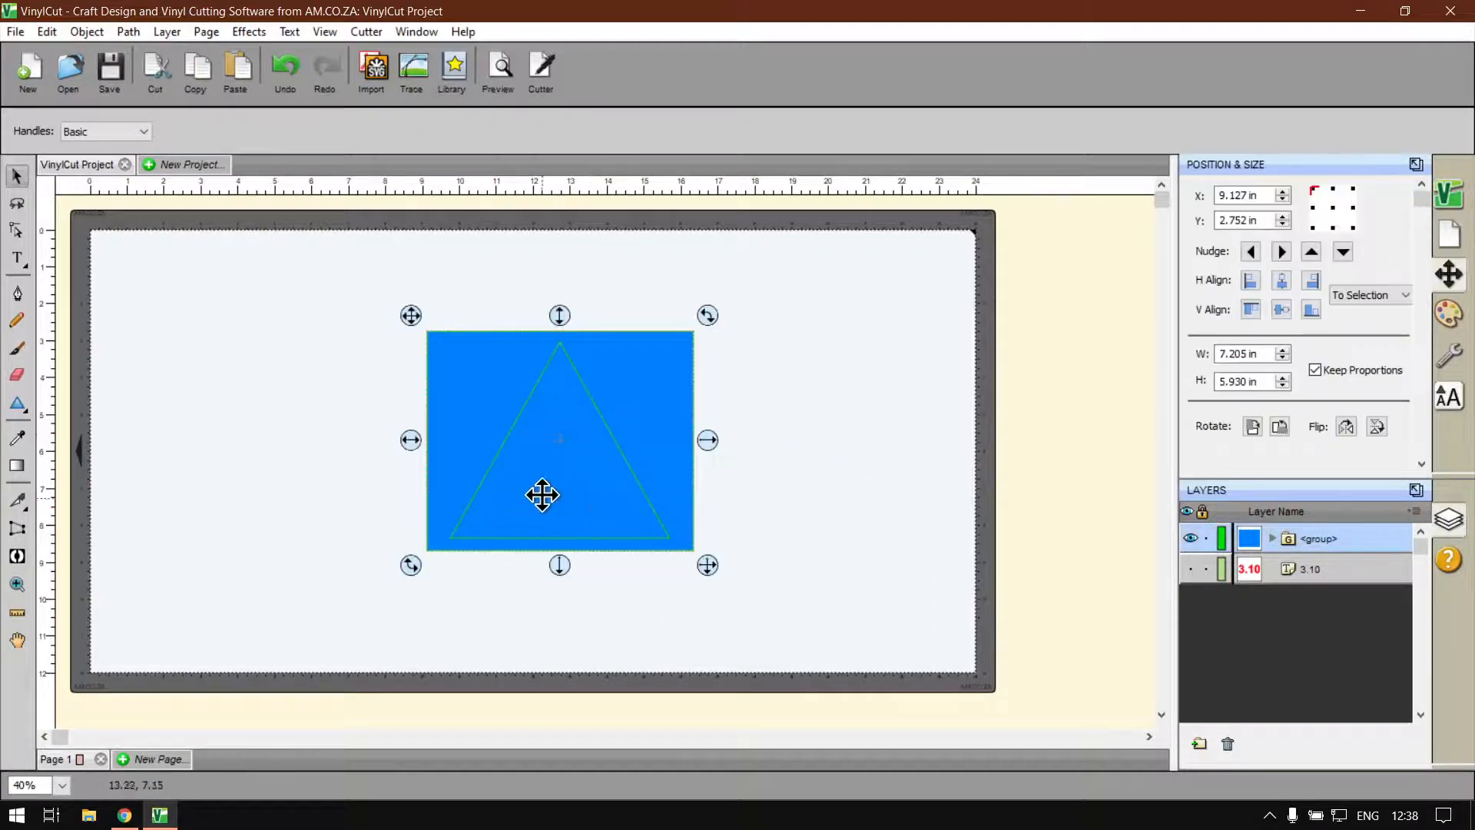
{"action": "left_click", "coordinate": [912, 563]}
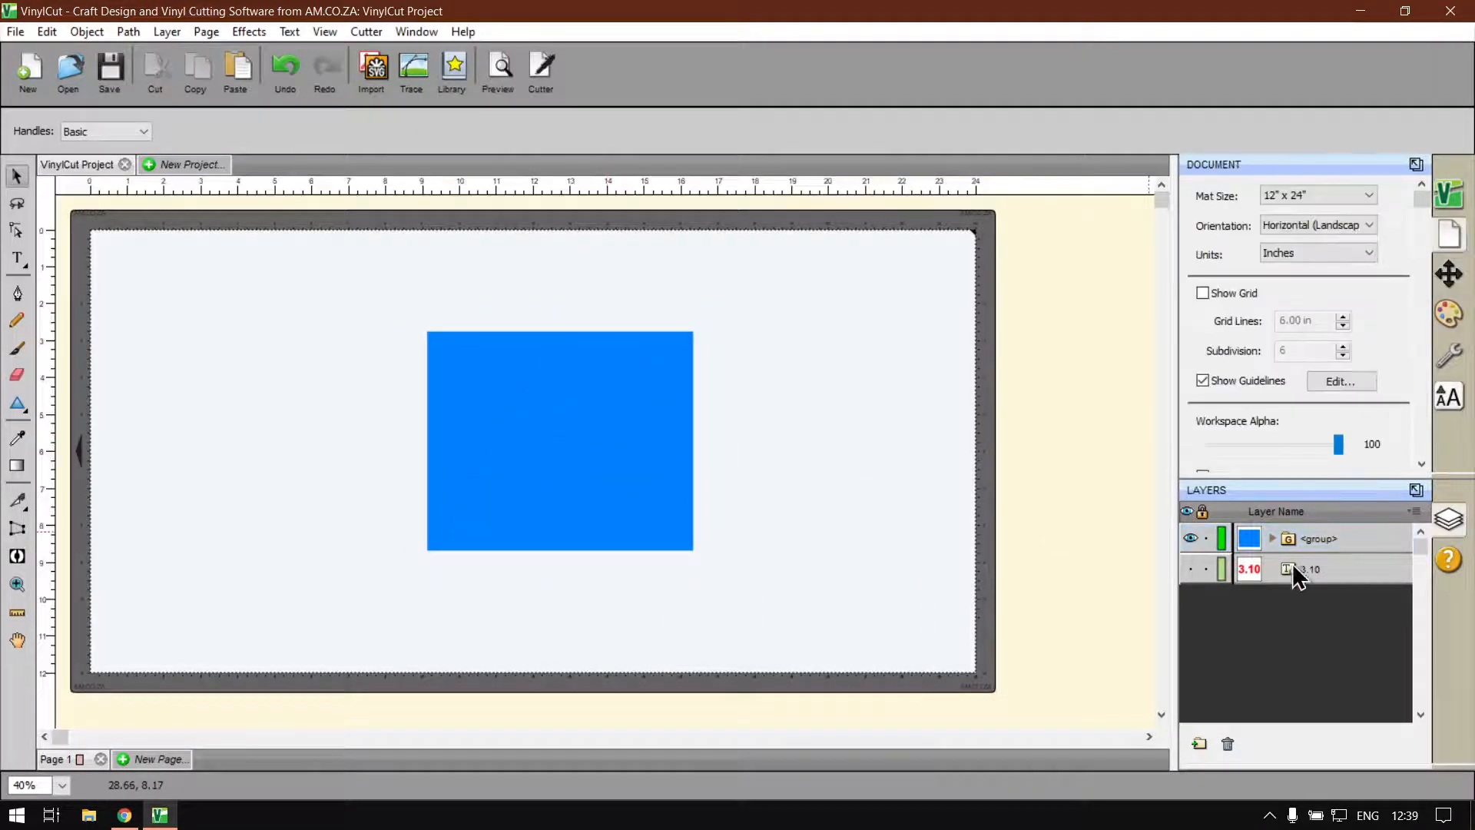
{"action": "left_click", "coordinate": [1264, 538]}
{"action": "left_click", "coordinate": [1272, 538]}
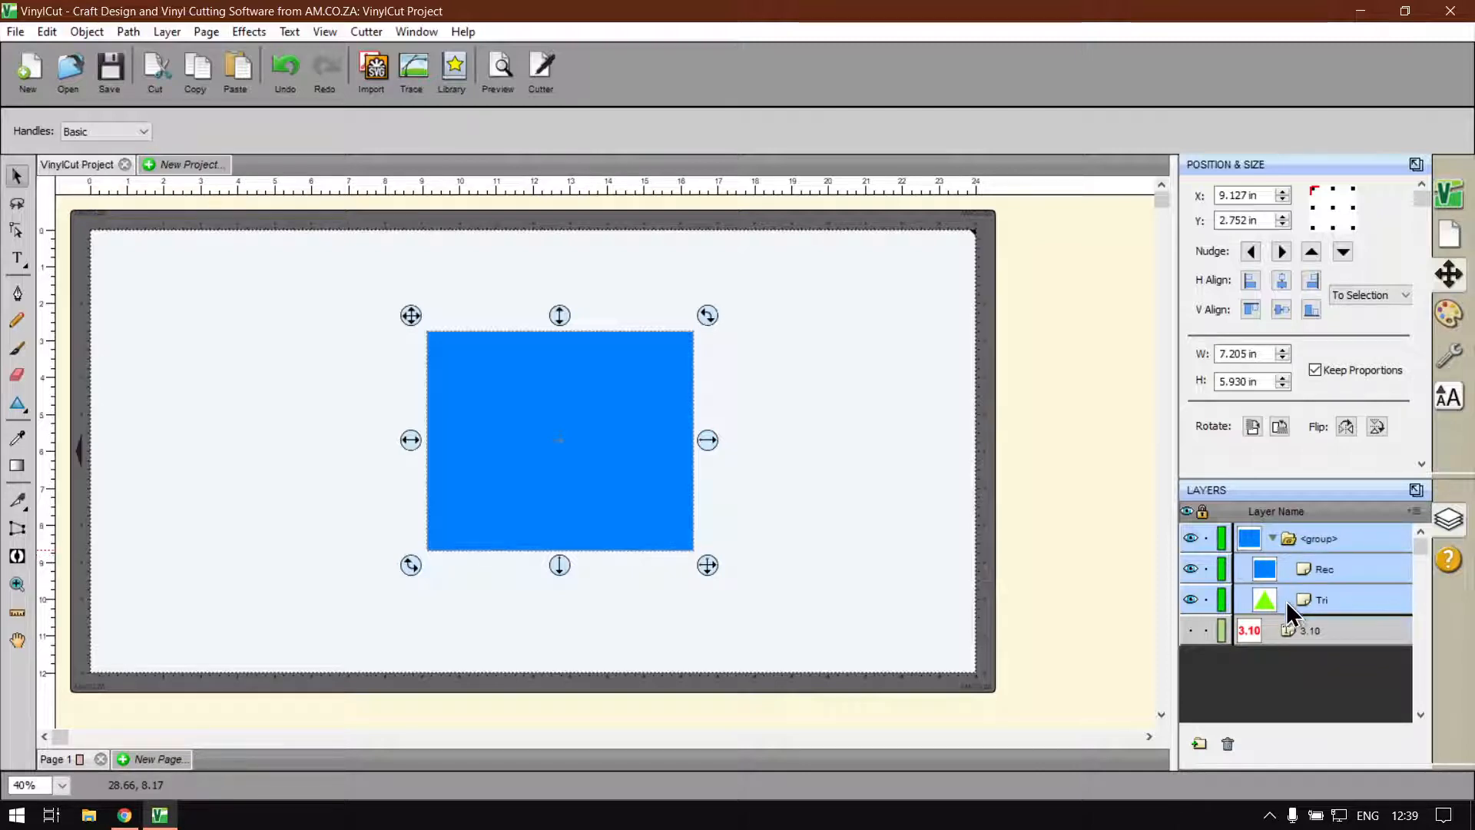
Shift the group to about X 9.28 in and place the Tri layer above Rec inside the group.
{"action": "left_click", "coordinate": [778, 478]}
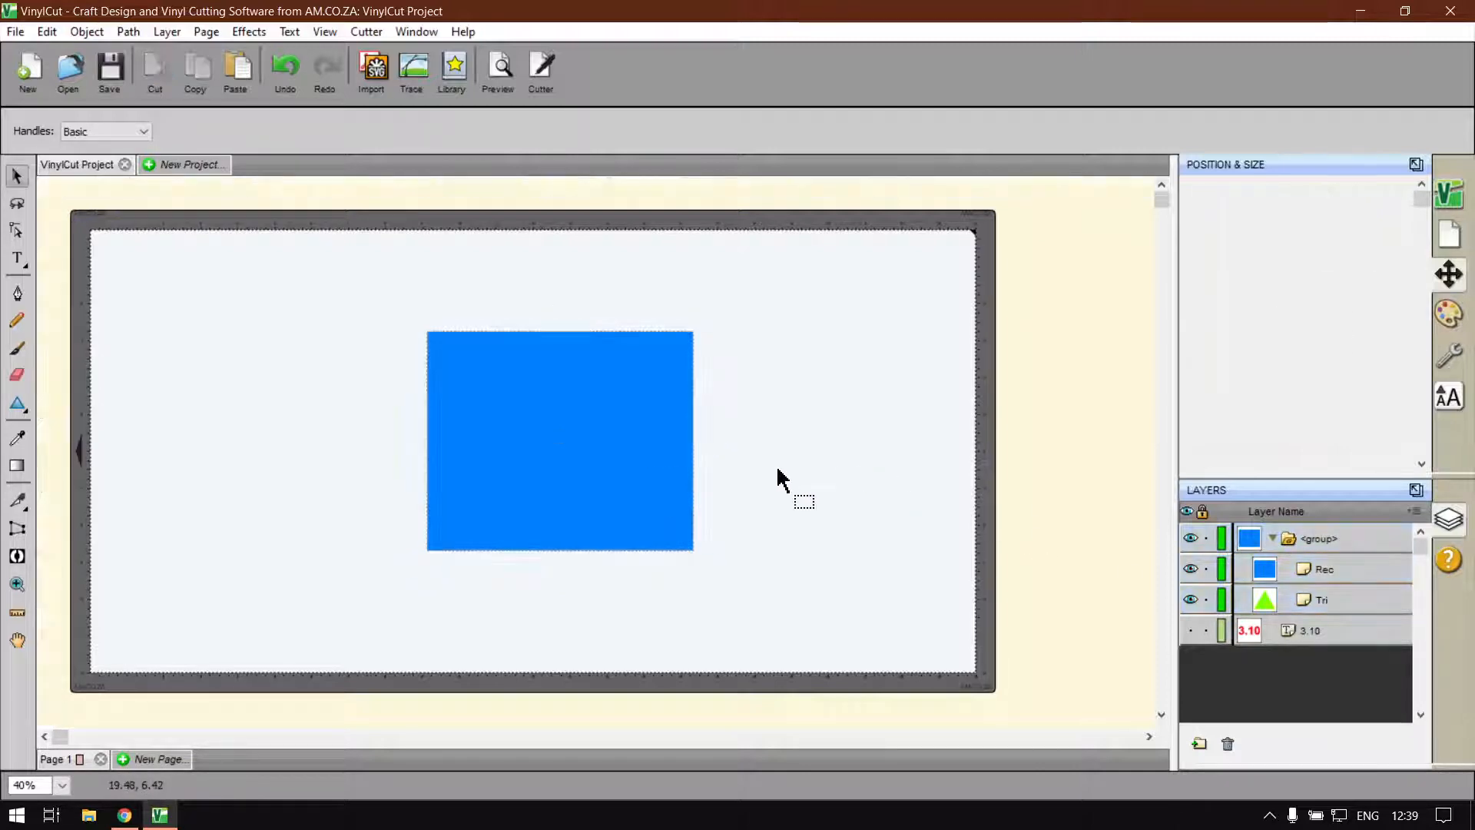
{"action": "left_click", "coordinate": [649, 464]}
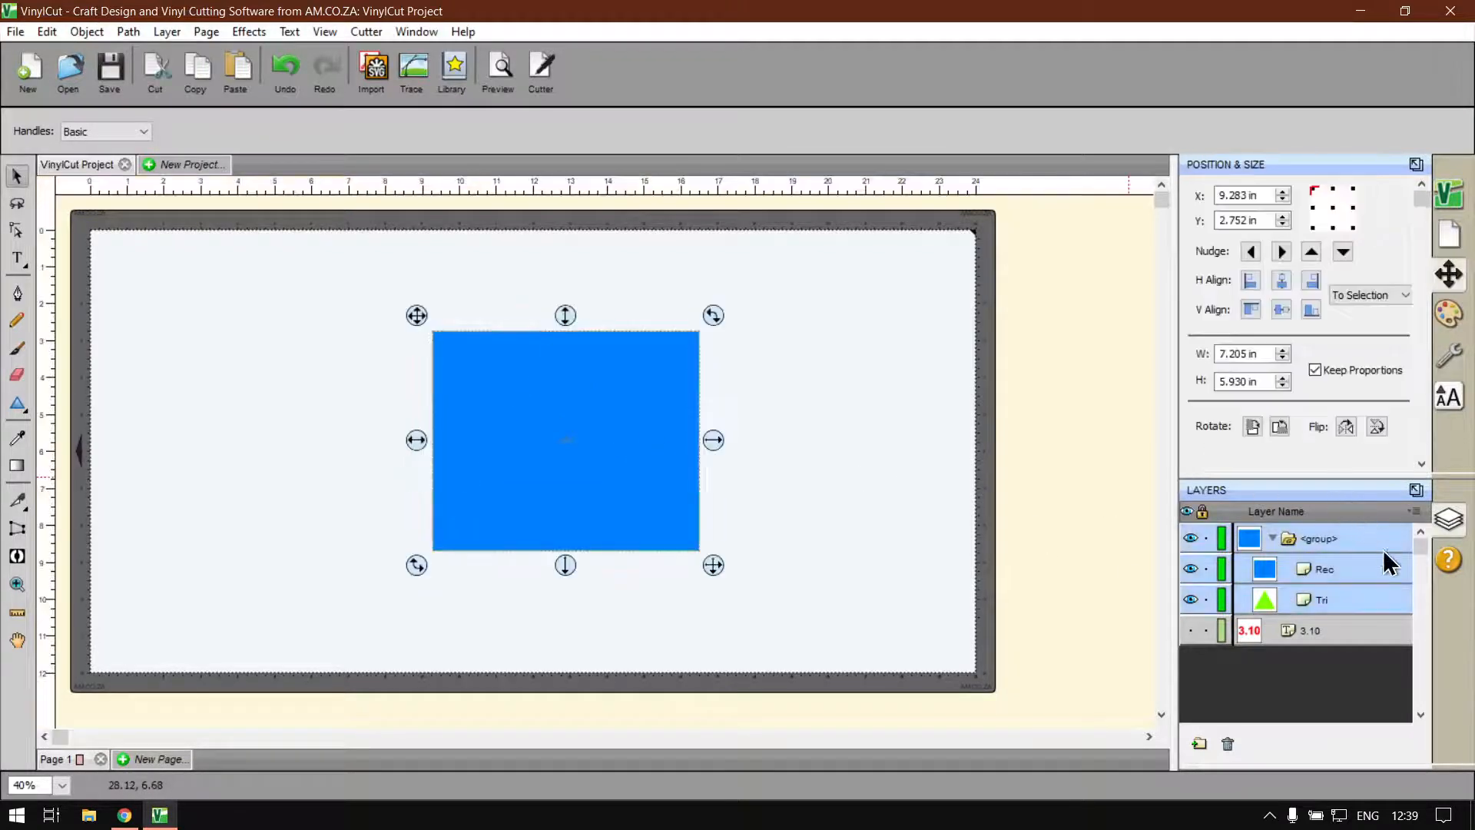
{"action": "left_click", "coordinate": [1280, 573]}
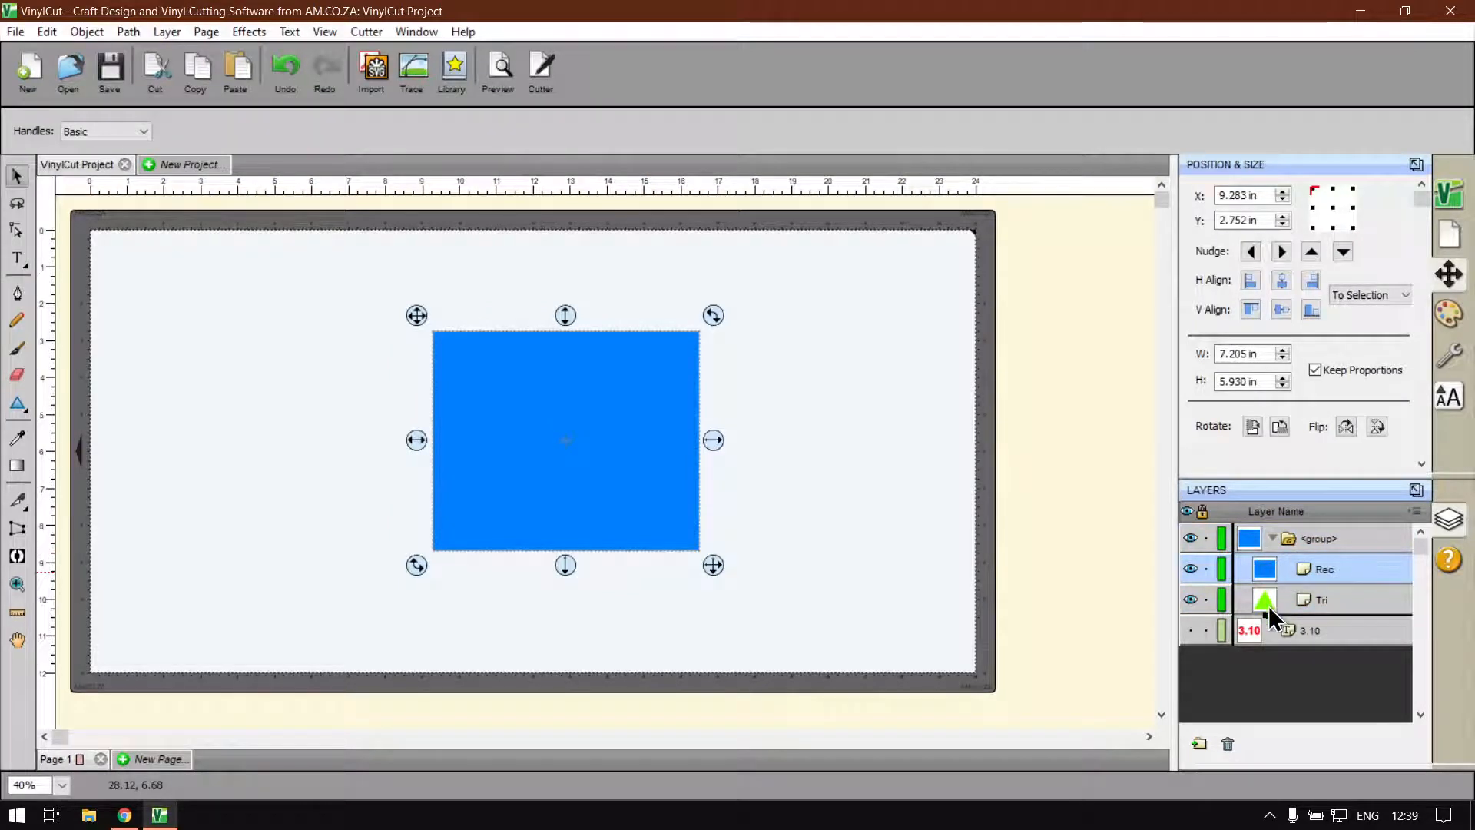
{"action": "left_click_drag", "start_coordinate": [1269, 606], "coordinate": [1288, 575]}
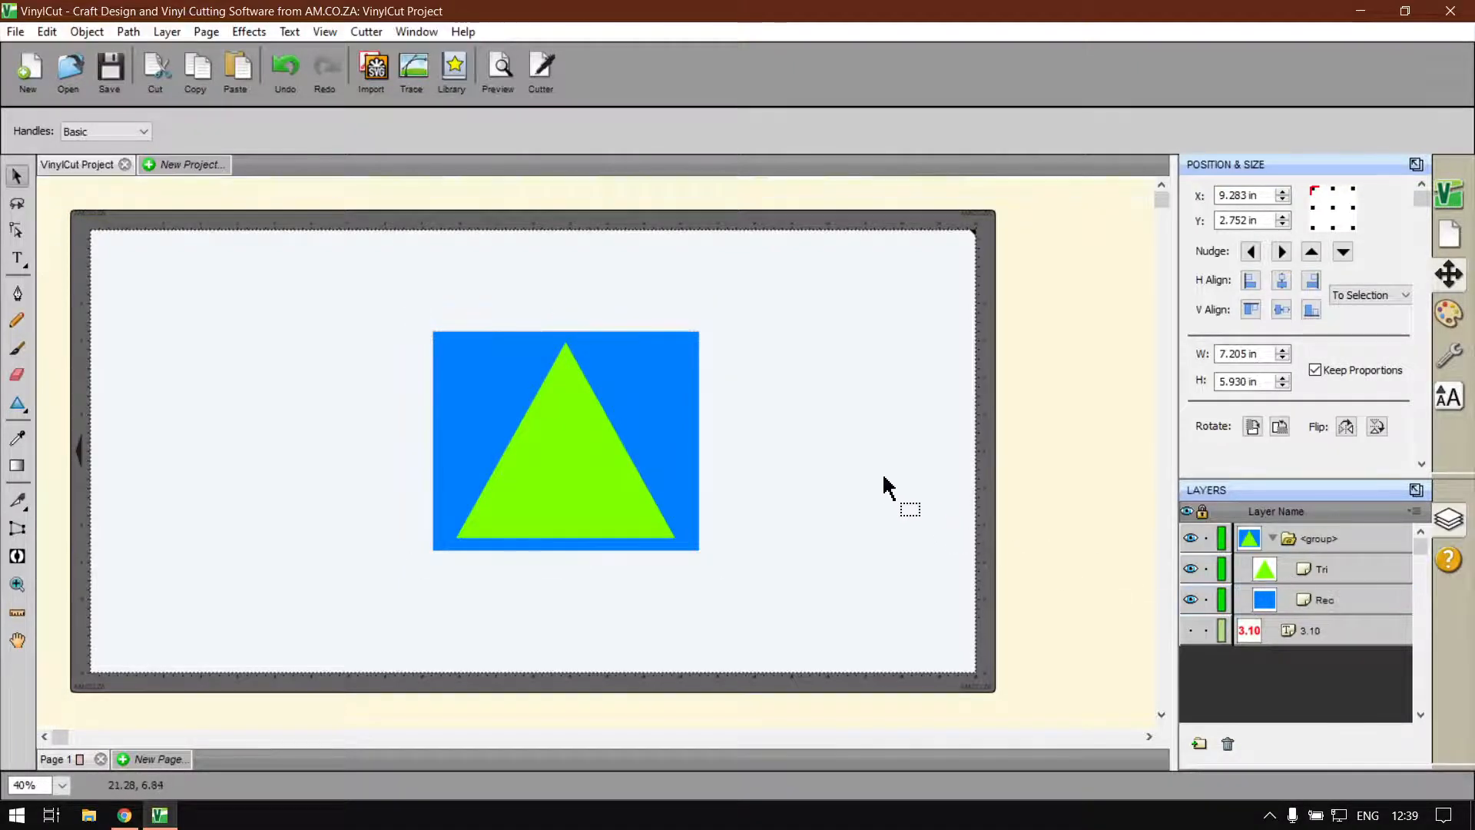
Move the whole group around the mat to about X 8.84 in, Y 2.65 in, and deselect it.
{"action": "left_click_drag", "start_coordinate": [803, 546], "coordinate": [288, 247]}
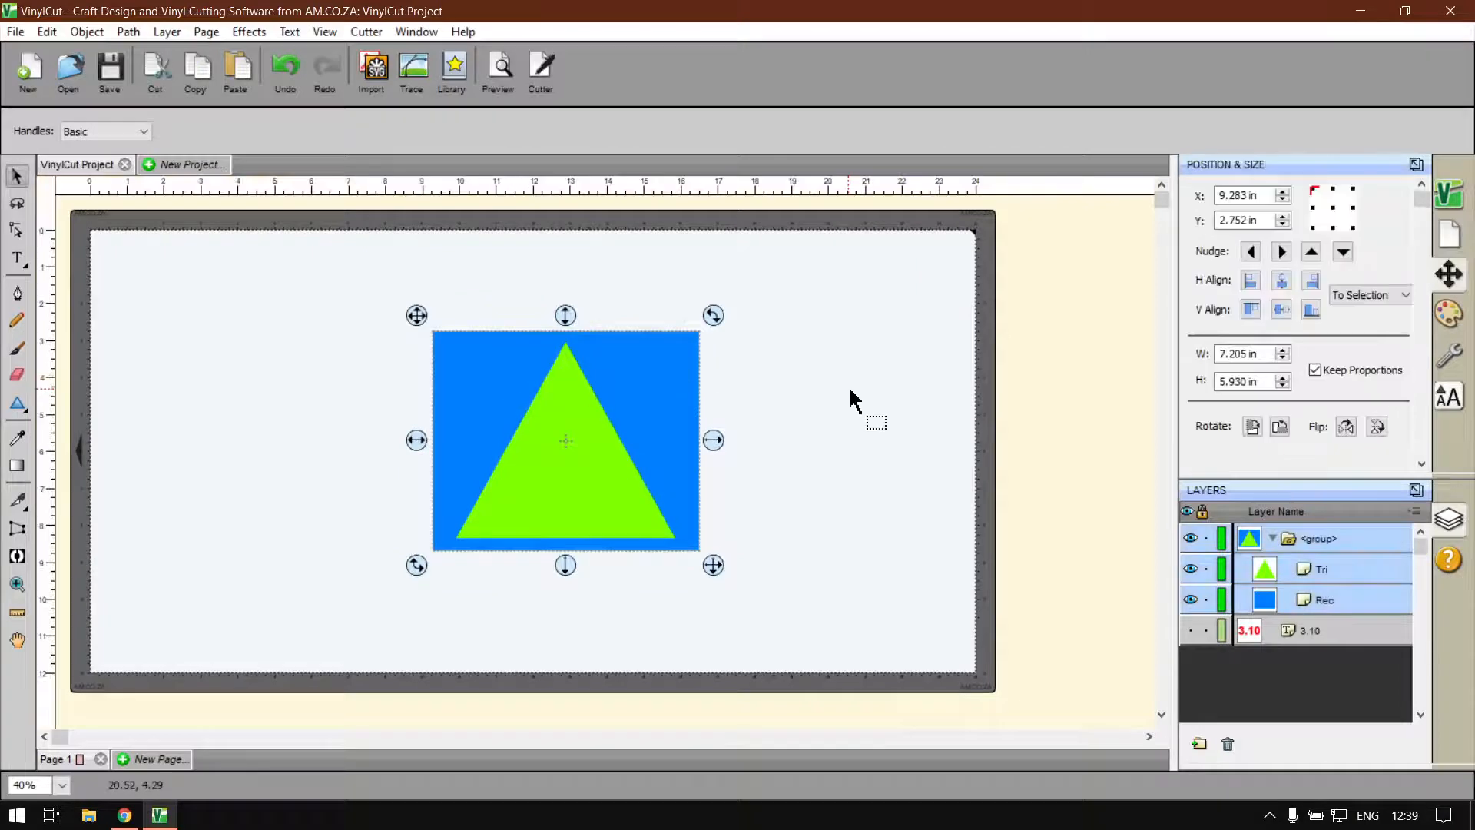
{"action": "left_click_drag", "start_coordinate": [625, 470], "coordinate": [571, 478]}
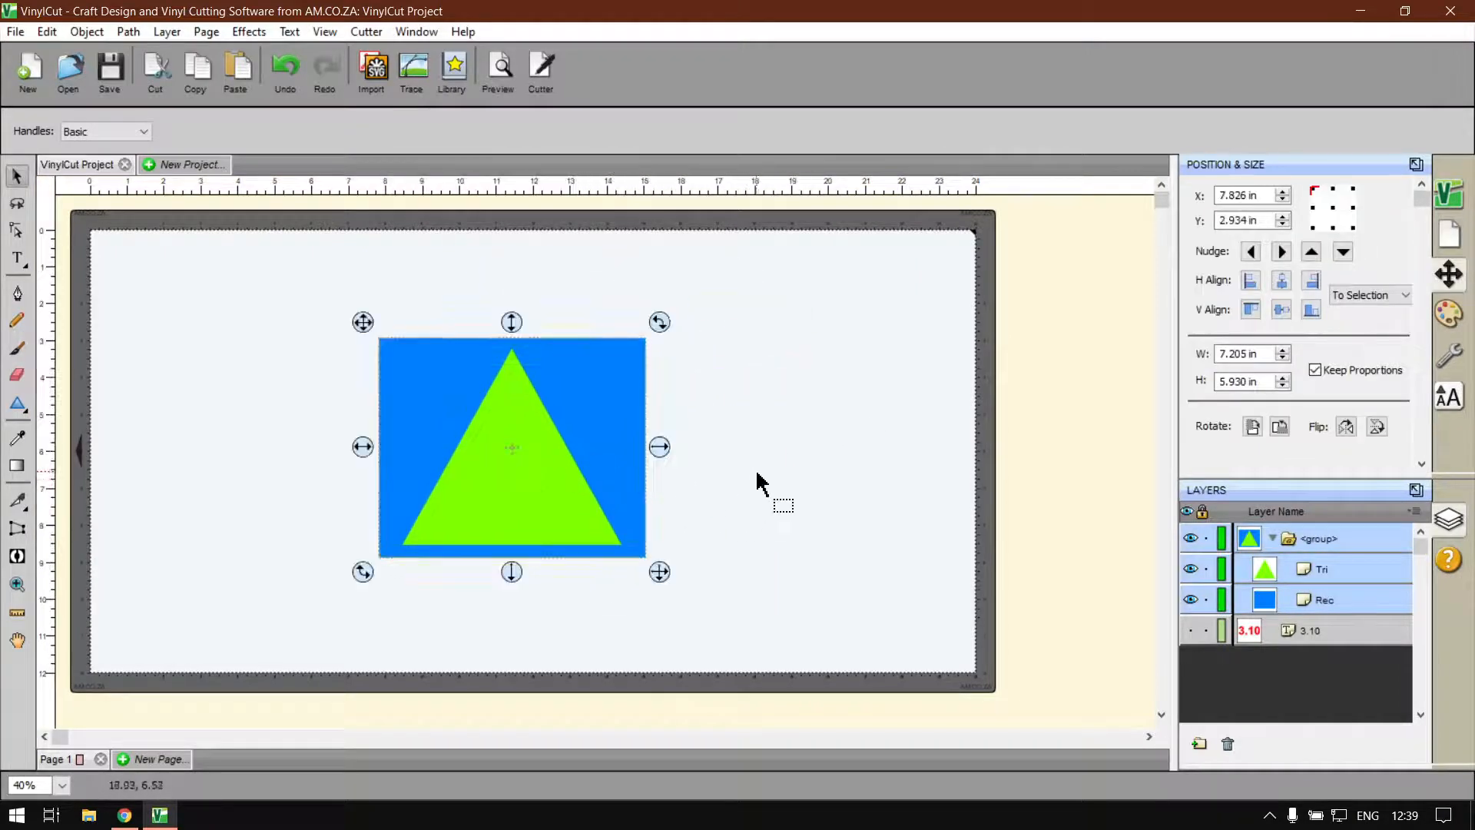
{"action": "left_click_drag", "start_coordinate": [757, 483], "coordinate": [918, 476]}
{"action": "left_click_drag", "start_coordinate": [776, 474], "coordinate": [580, 491]}
{"action": "left_click", "coordinate": [669, 613]}
{"action": "left_click_drag", "start_coordinate": [603, 418], "coordinate": [588, 451]}
{"action": "left_click", "coordinate": [739, 435]}
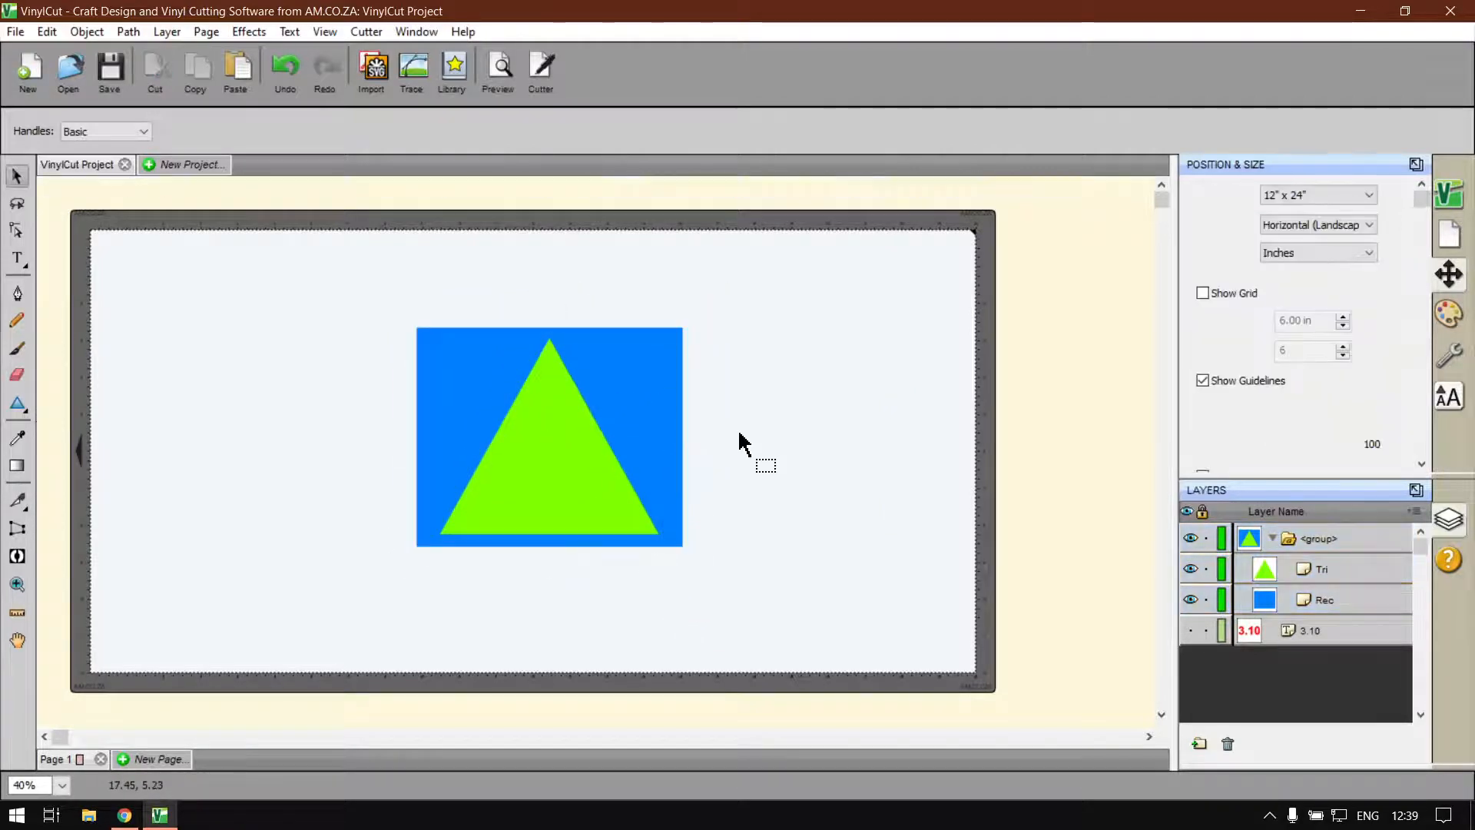
Try moving only the Tri layer of the group off the rectangle to the right, undo the move, and deselect it.
{"action": "left_click", "coordinate": [647, 419]}
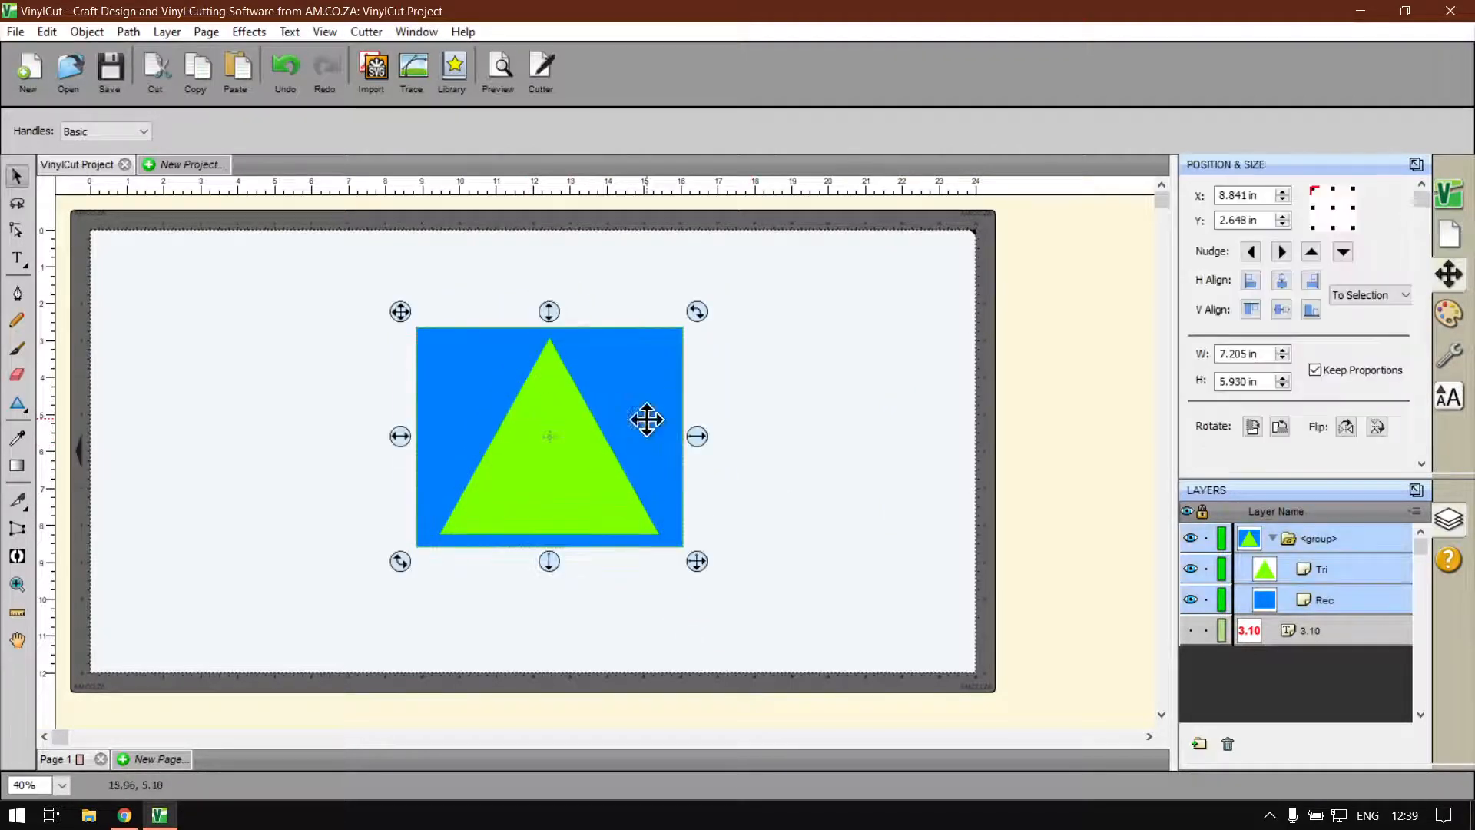
{"action": "left_click", "coordinate": [1314, 569]}
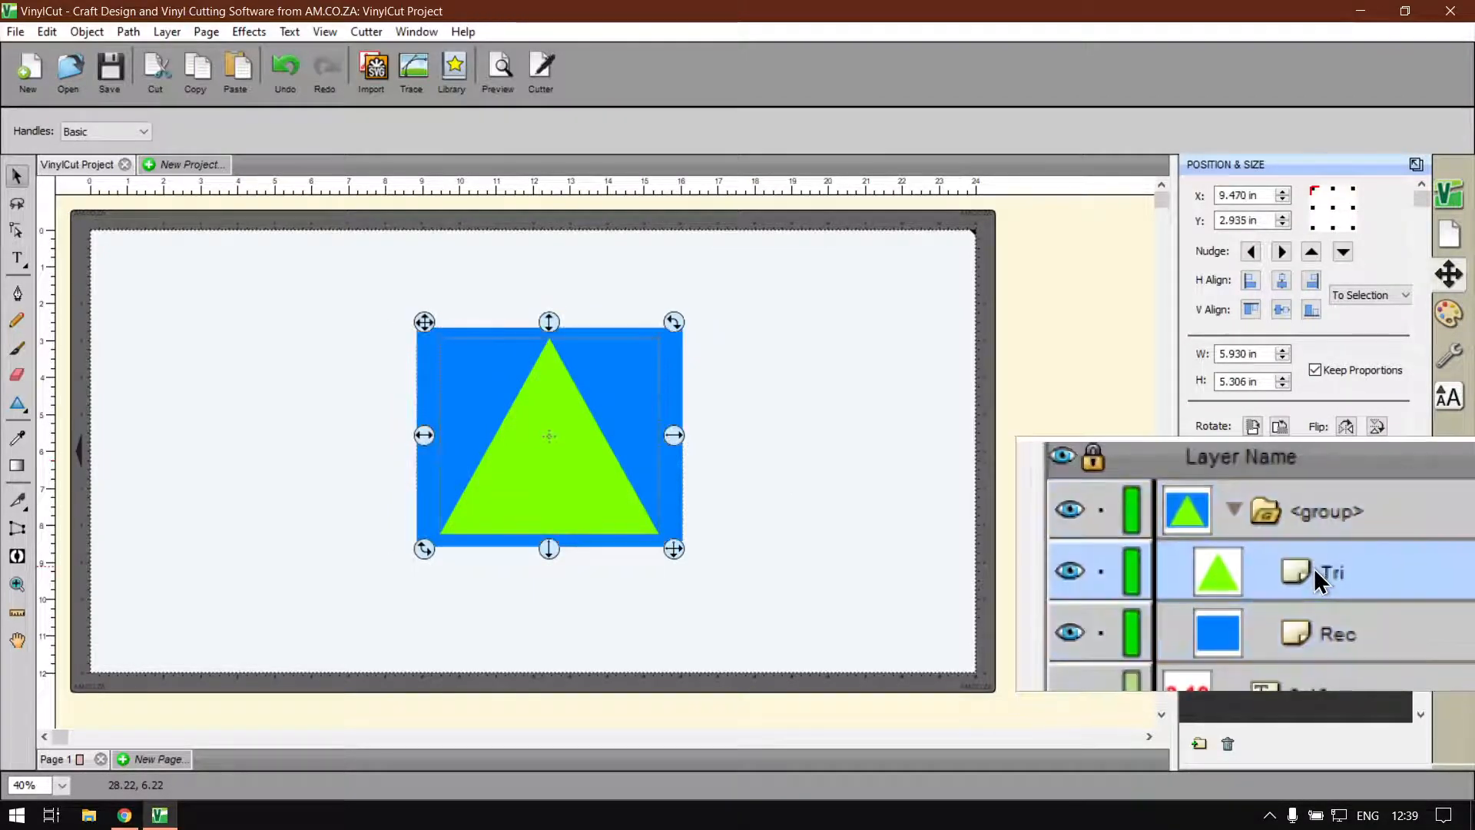
{"action": "left_click_drag", "start_coordinate": [591, 495], "coordinate": [781, 503]}
{"action": "key", "text": "ctrl+z"}
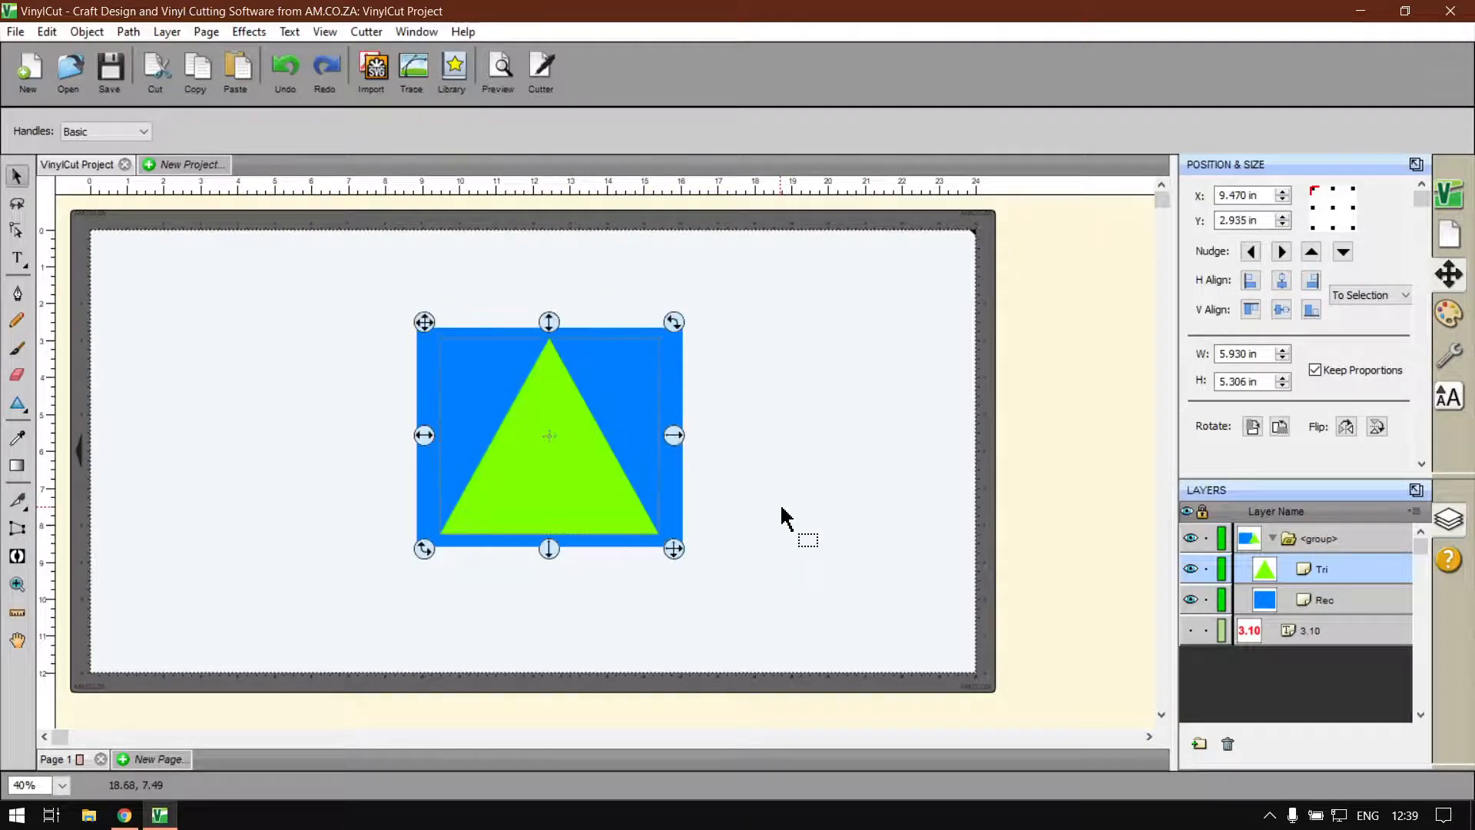
{"action": "left_click", "coordinate": [861, 491]}
Collapse the group, move it to about X 8.36 in, Y 2.75 in, and select it as a whole.
{"action": "left_click", "coordinate": [1273, 539]}
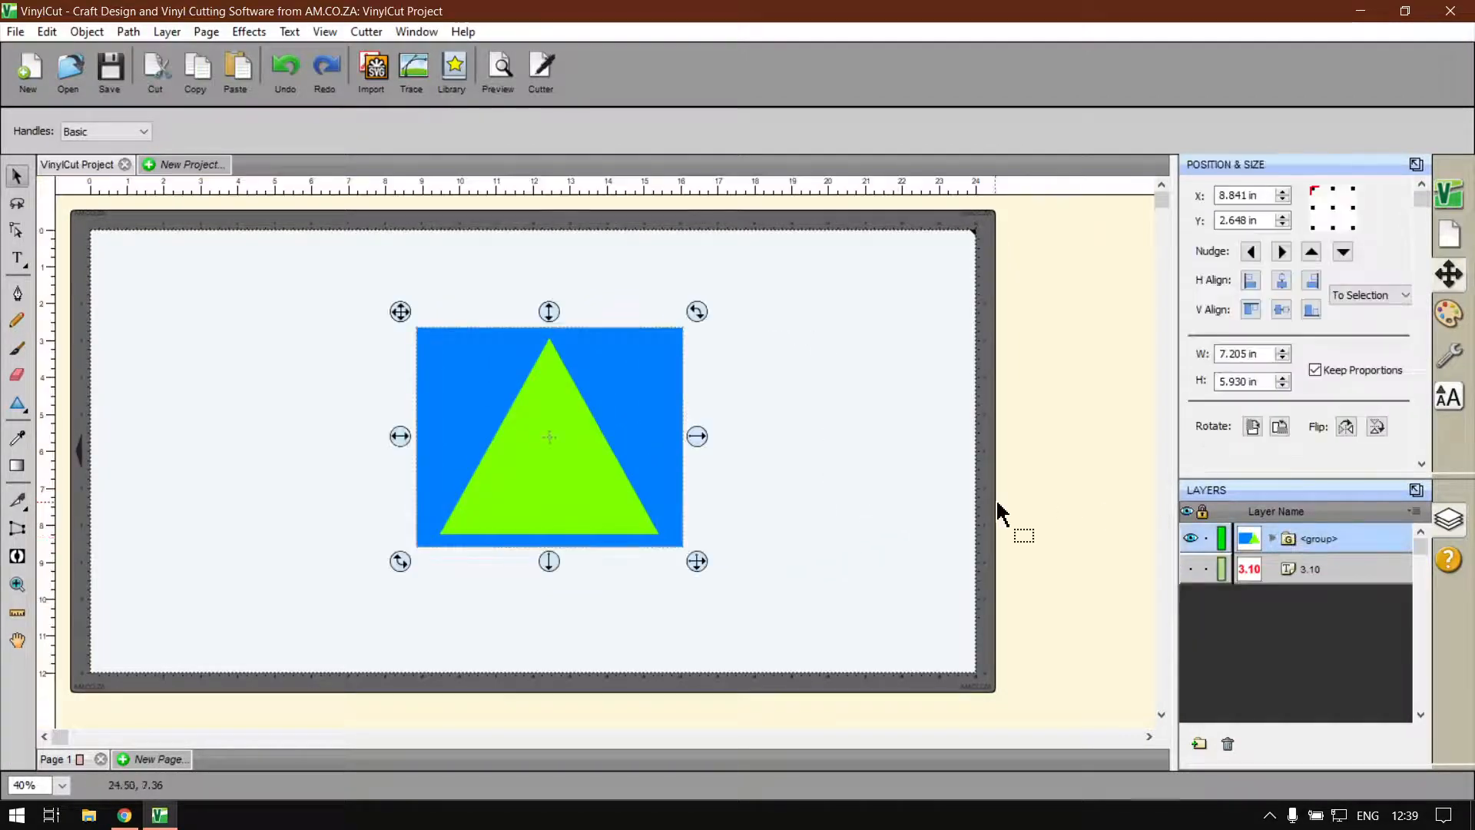
{"action": "left_click", "coordinate": [691, 435]}
{"action": "mouse_move", "coordinate": [566, 460]}
{"action": "left_mouse_down"}
{"action": "mouse_move", "coordinate": [645, 487]}
{"action": "mouse_move", "coordinate": [552, 469]}
{"action": "left_mouse_up"}
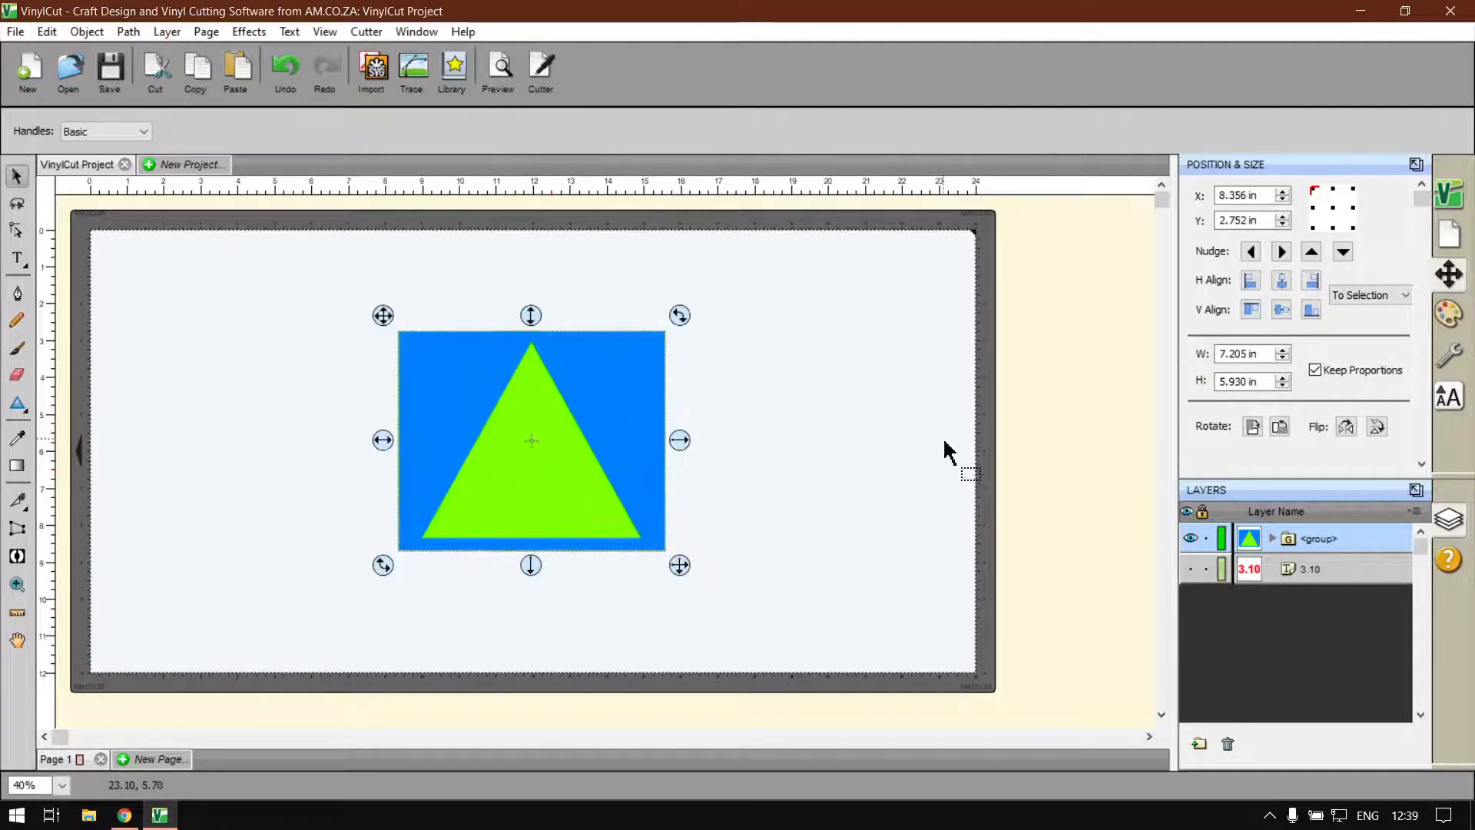
{"action": "left_click", "coordinate": [707, 492]}
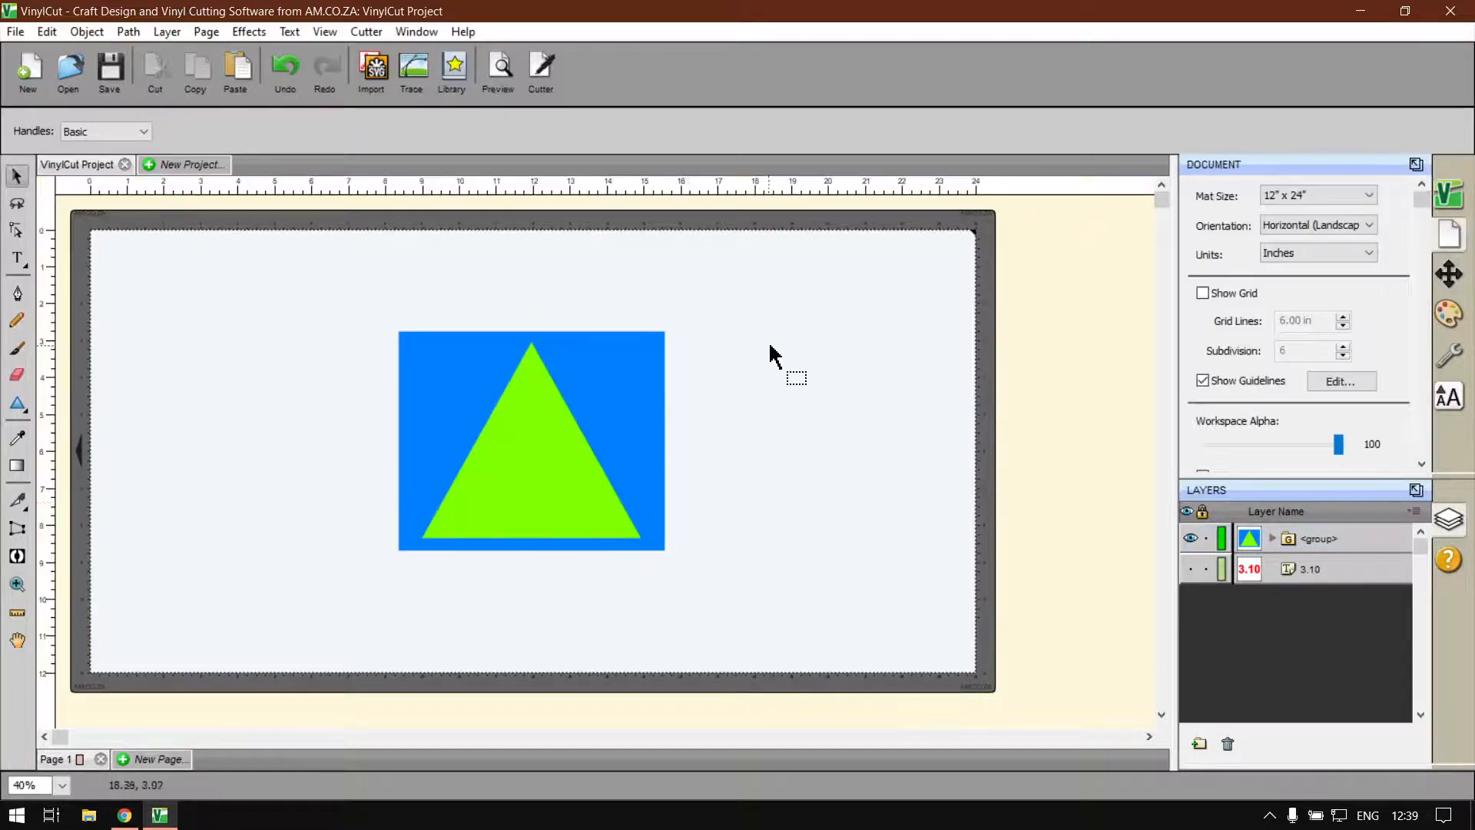
{"action": "left_click_drag", "start_coordinate": [767, 602], "coordinate": [284, 265]}
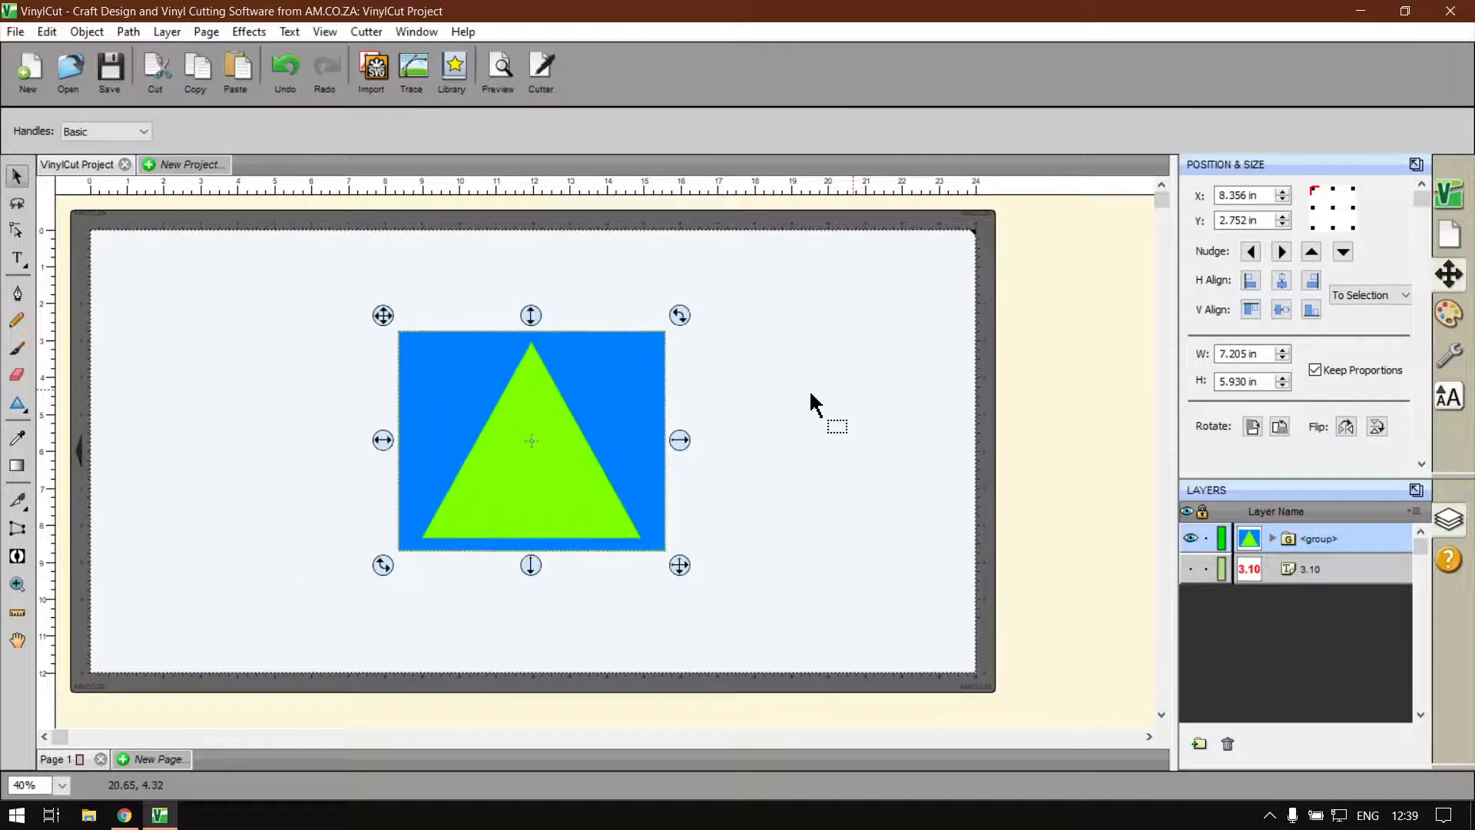
Move the whole group around the mat to about X 9.13 in, Y 2.91 in, and ungroup it.
{"action": "left_click", "coordinate": [810, 395]}
{"action": "left_click_drag", "start_coordinate": [619, 396], "coordinate": [761, 451]}
{"action": "left_click_drag", "start_coordinate": [672, 443], "coordinate": [559, 396]}
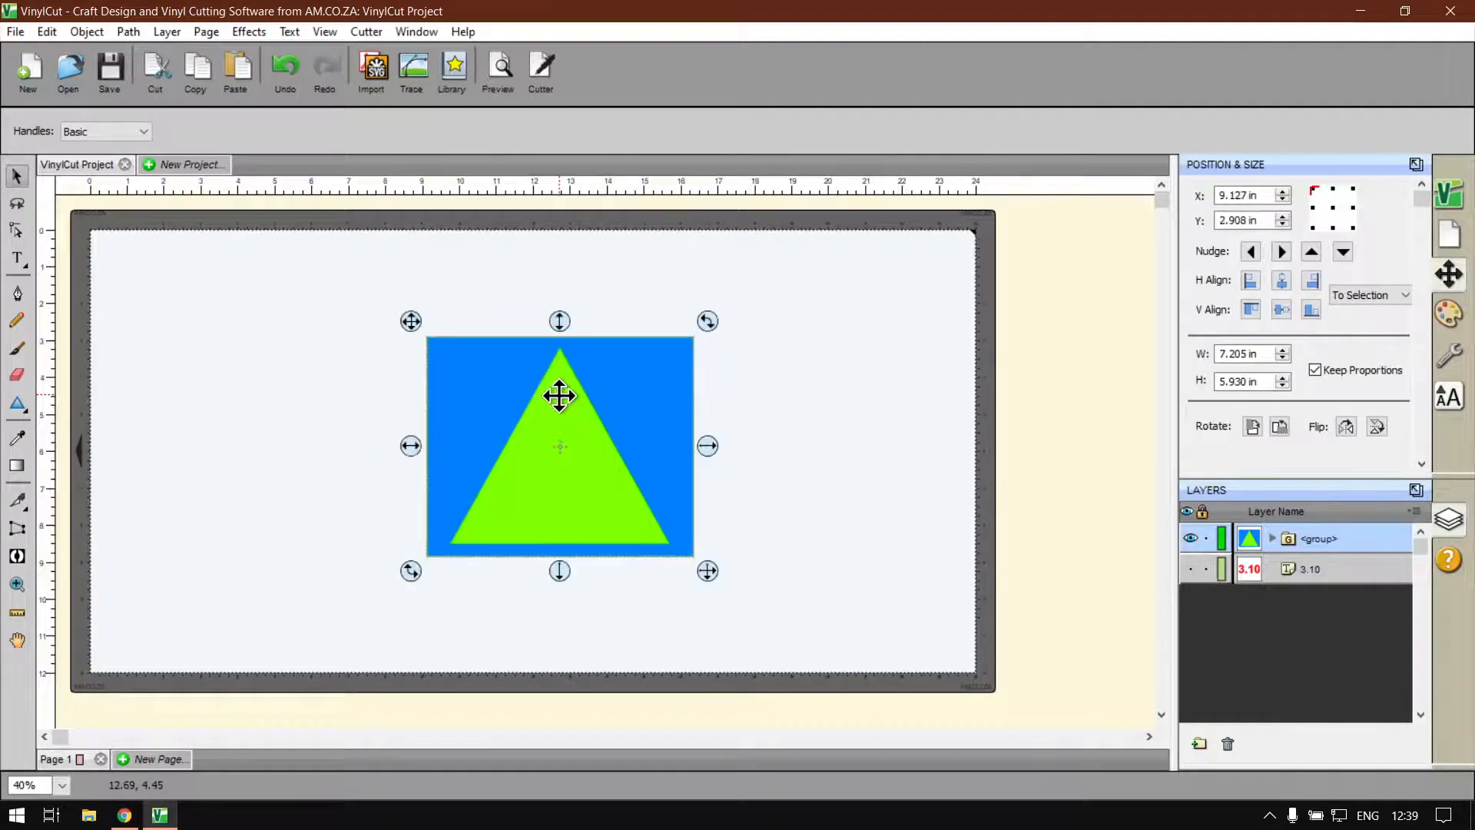
{"action": "right_click", "coordinate": [559, 396]}
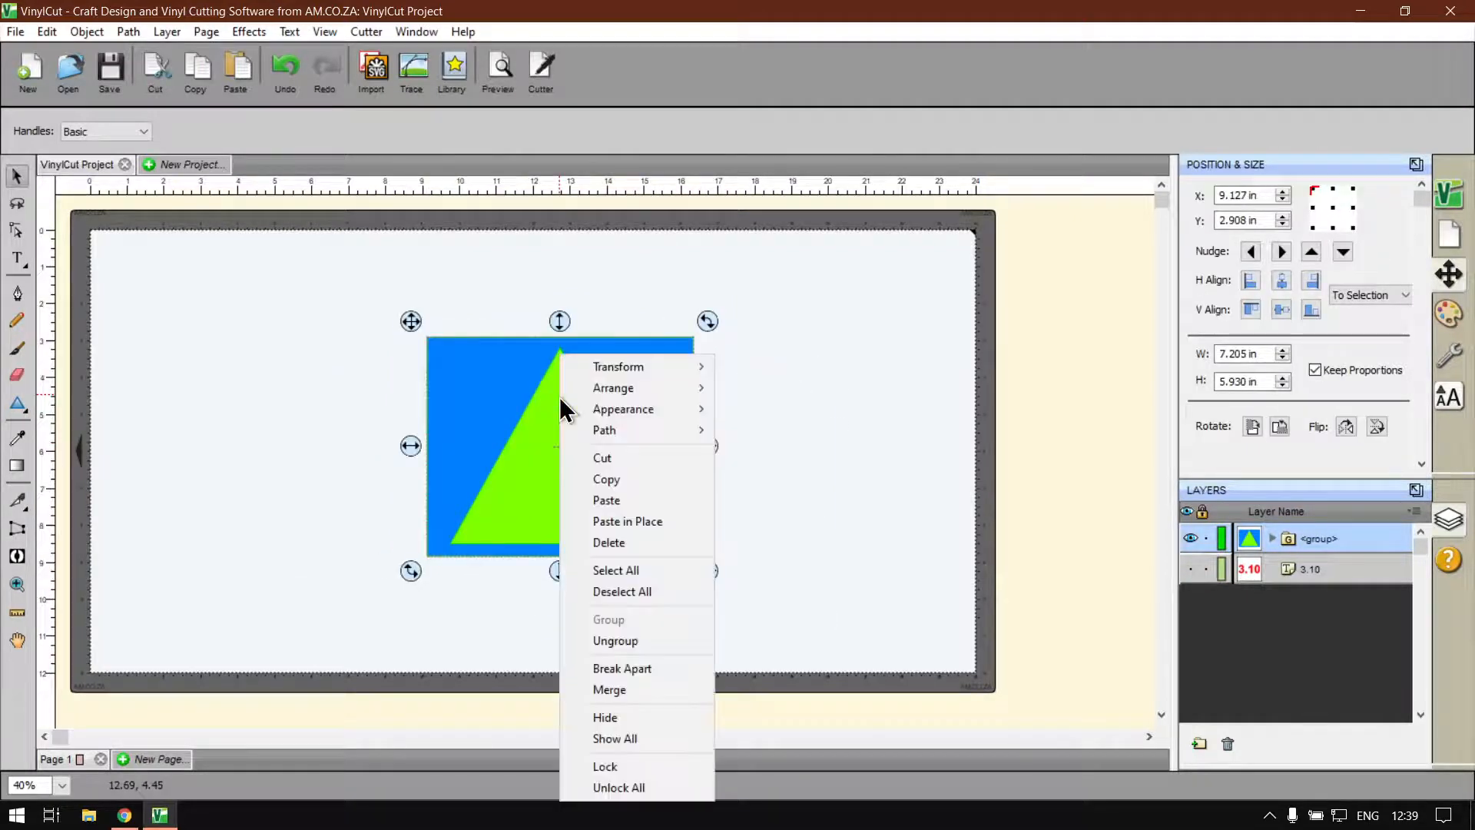
{"action": "left_click", "coordinate": [652, 639]}
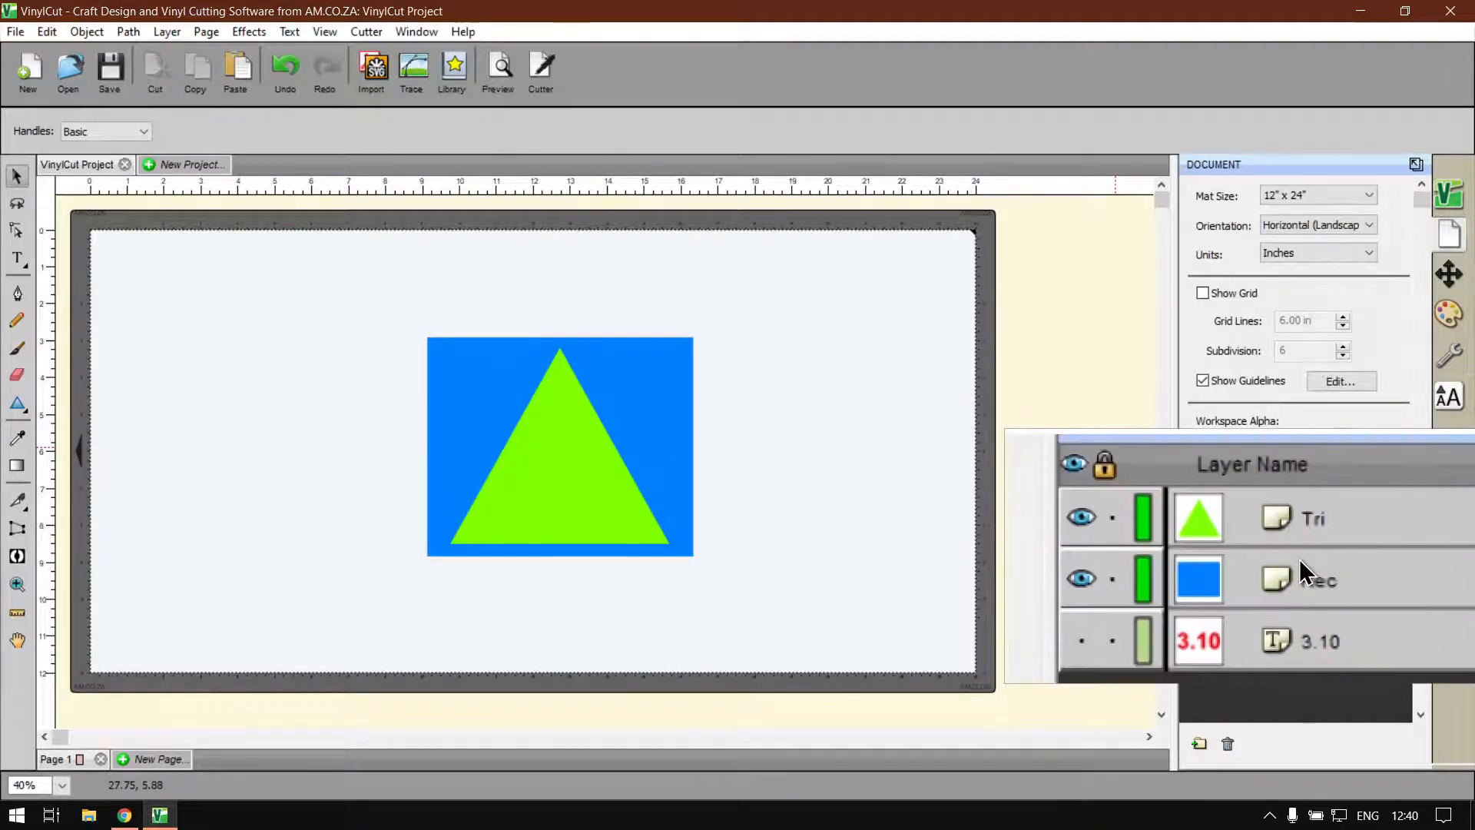
Try moving the ungrouped triangle on its own toward the rectangle's right side, undo the move, and deselect it.
{"action": "left_click_drag", "start_coordinate": [589, 481], "coordinate": [707, 464]}
{"action": "key", "text": "ctrl+z"}
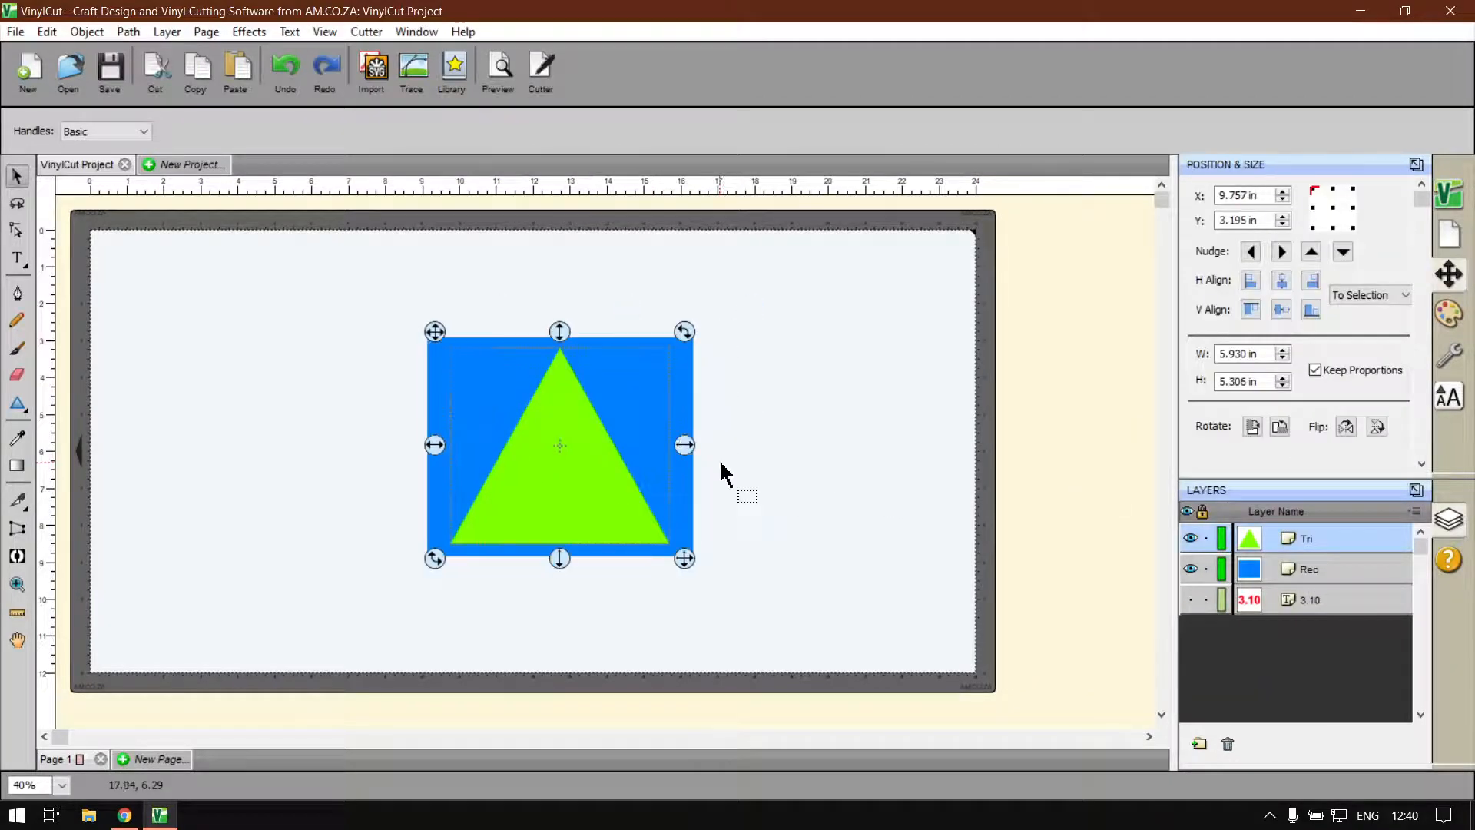
{"action": "left_click", "coordinate": [766, 605]}
Select the triangle and rectangle together, check the shortcuts listed for Group and Ungroup, and group the two shapes.
{"action": "left_click_drag", "start_coordinate": [791, 597], "coordinate": [345, 275]}
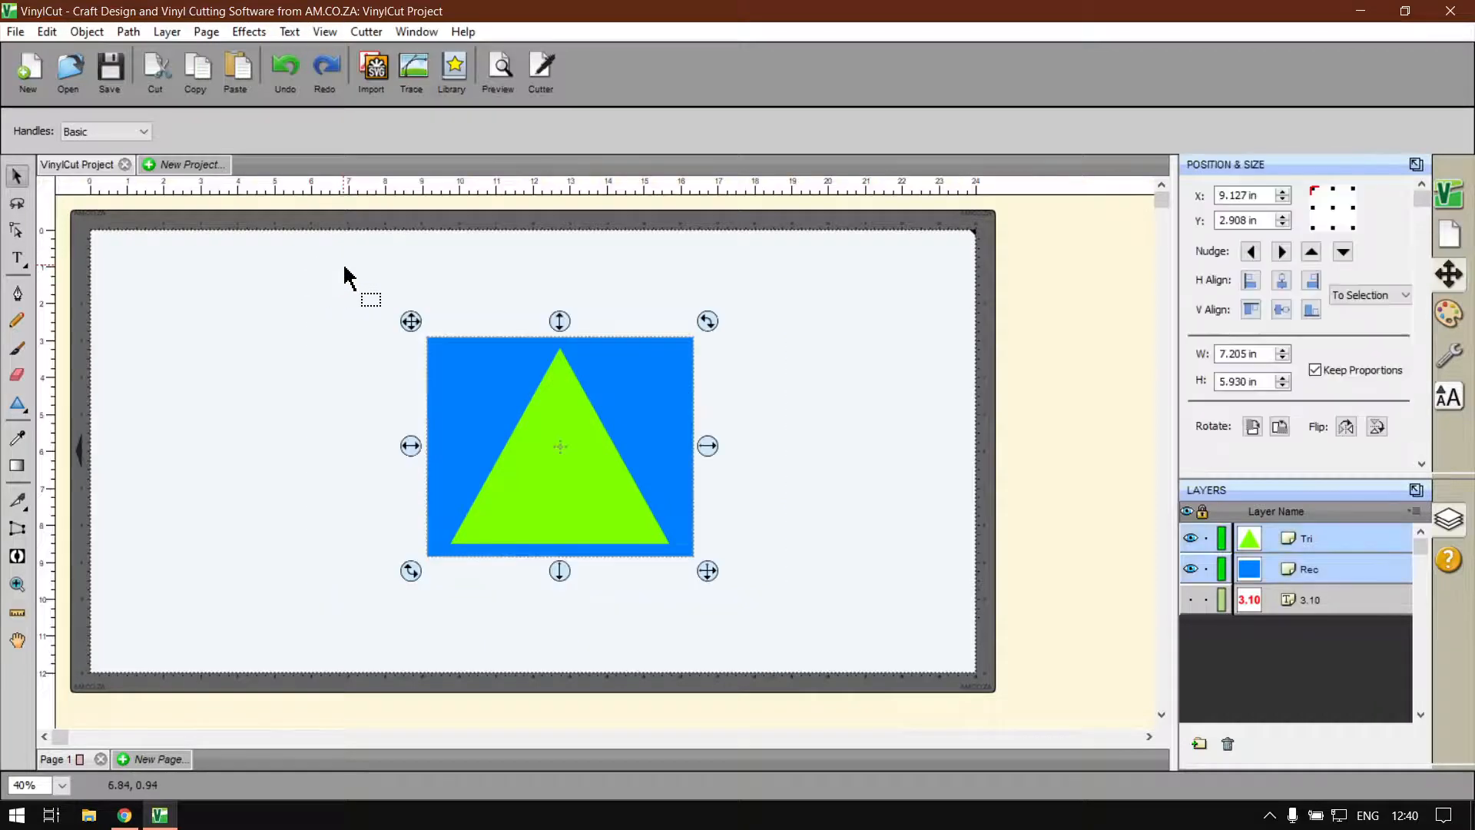
{"action": "left_click", "coordinate": [85, 34]}
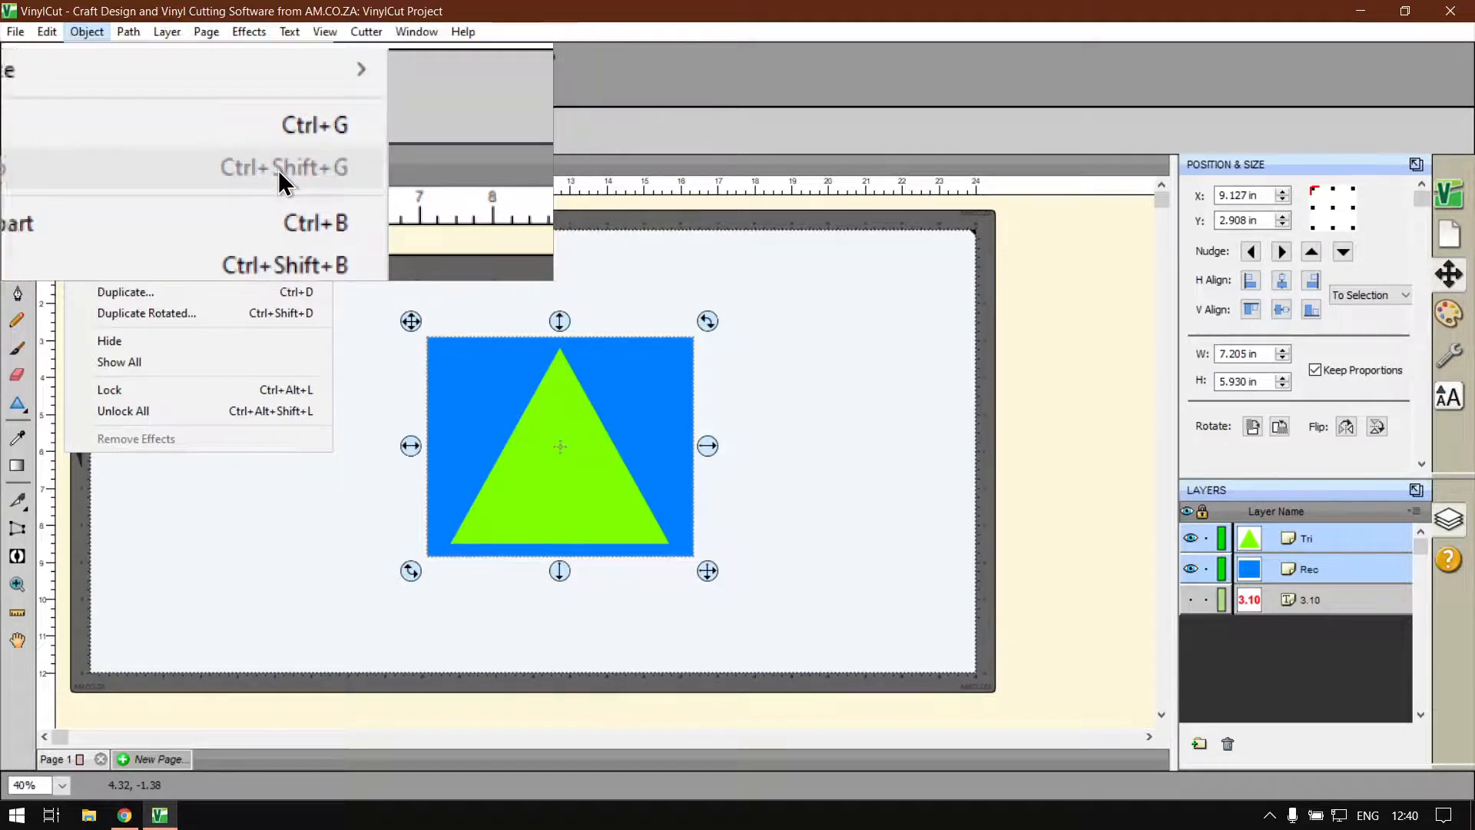
{"action": "left_click", "coordinate": [552, 146]}
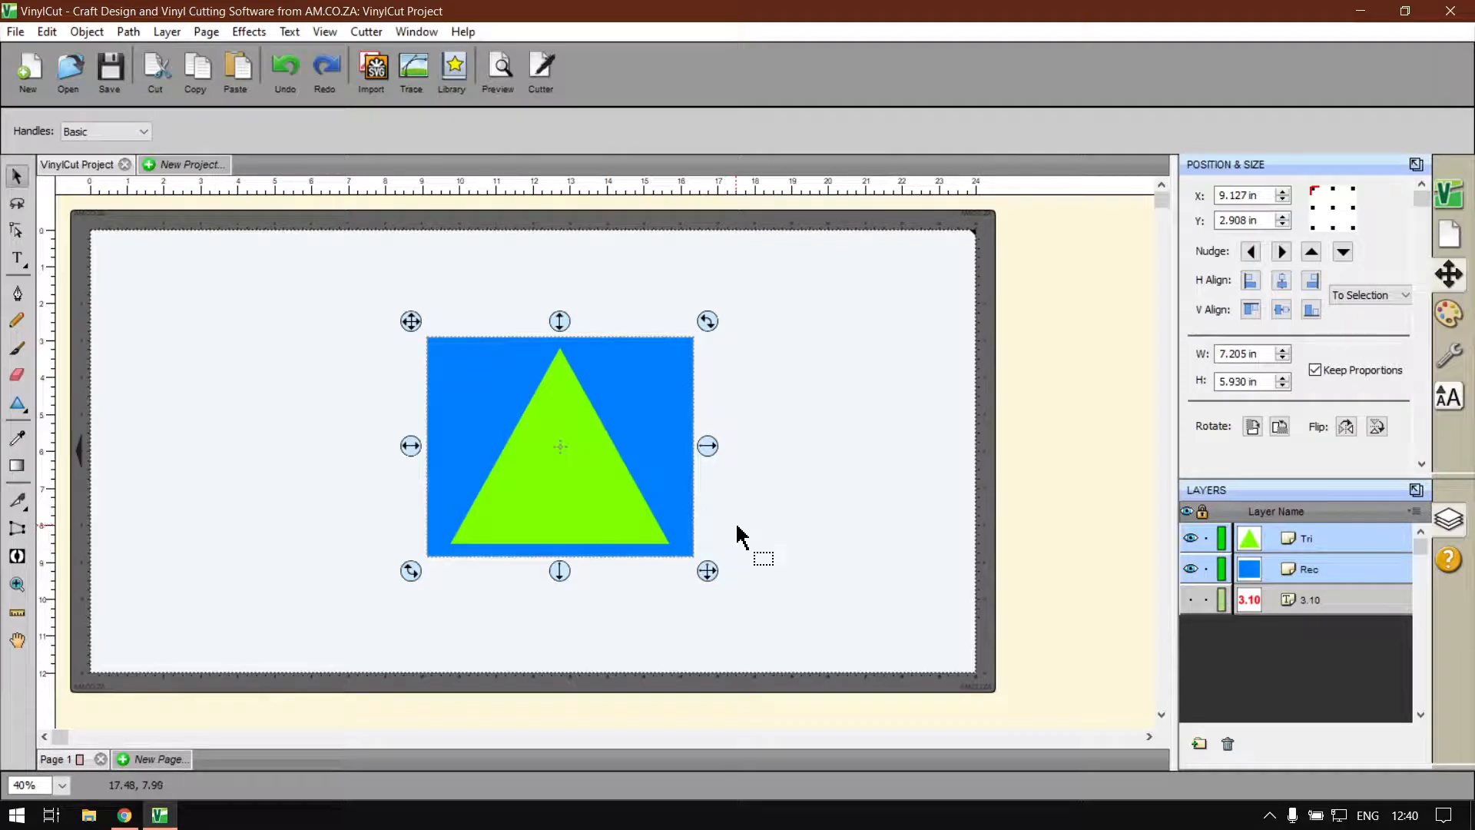
{"action": "key", "text": "ctrl+g"}
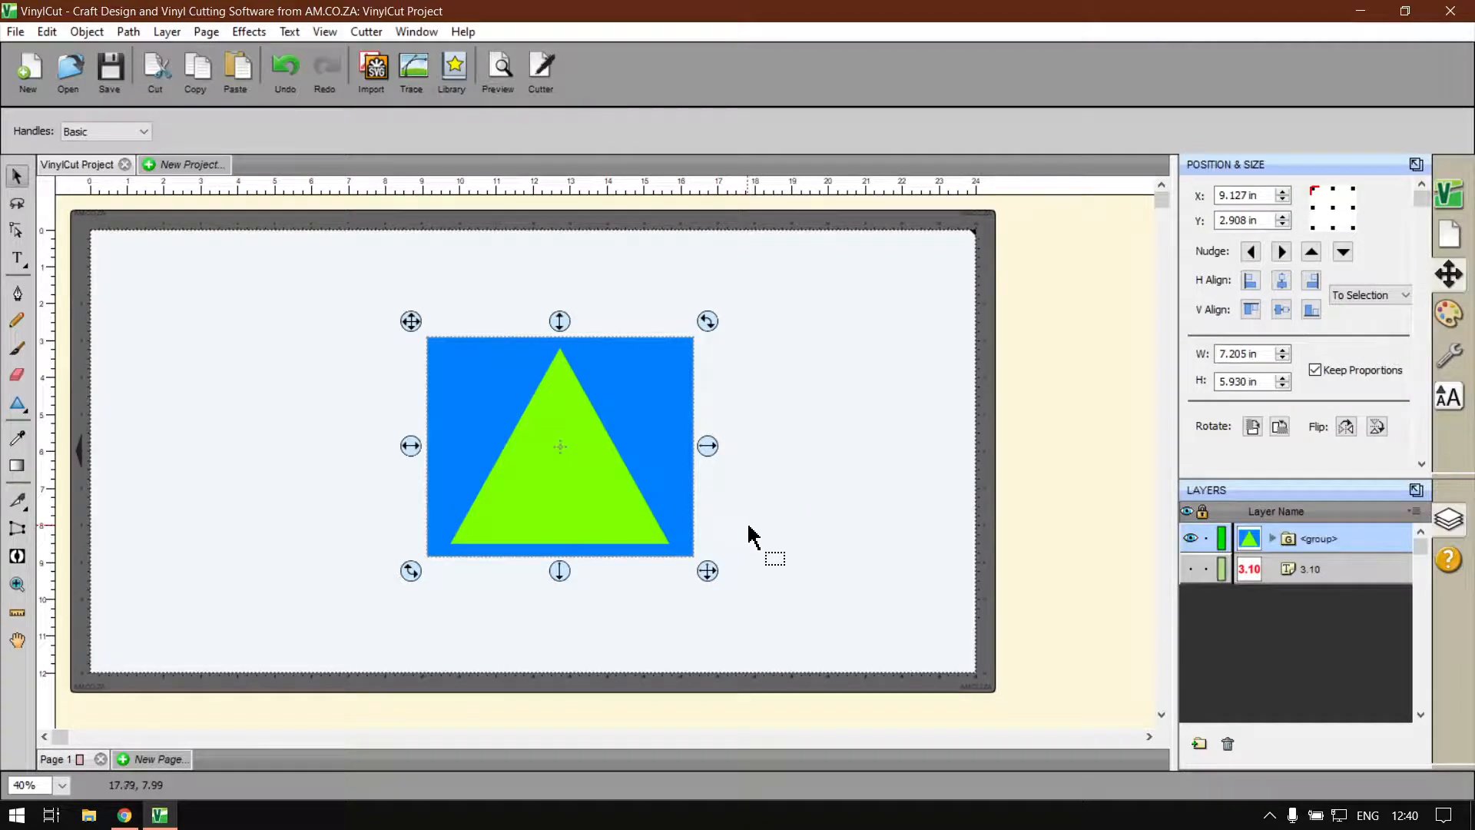
Expand the group in the layer list to view its Tri and Rec layers, and collapse it again.
{"action": "double_click", "coordinate": [1280, 542]}
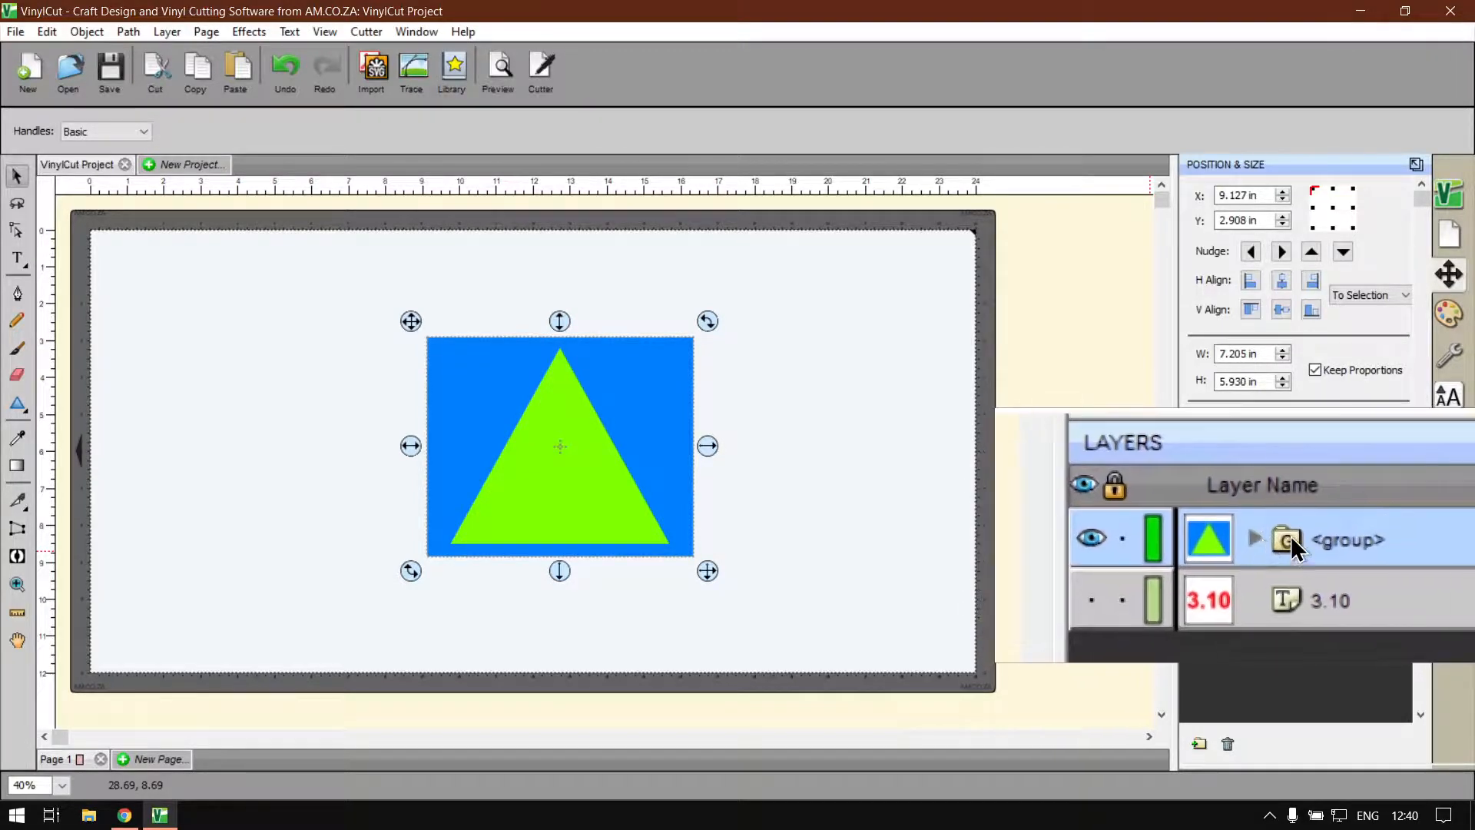
{"action": "left_click", "coordinate": [1269, 541]}
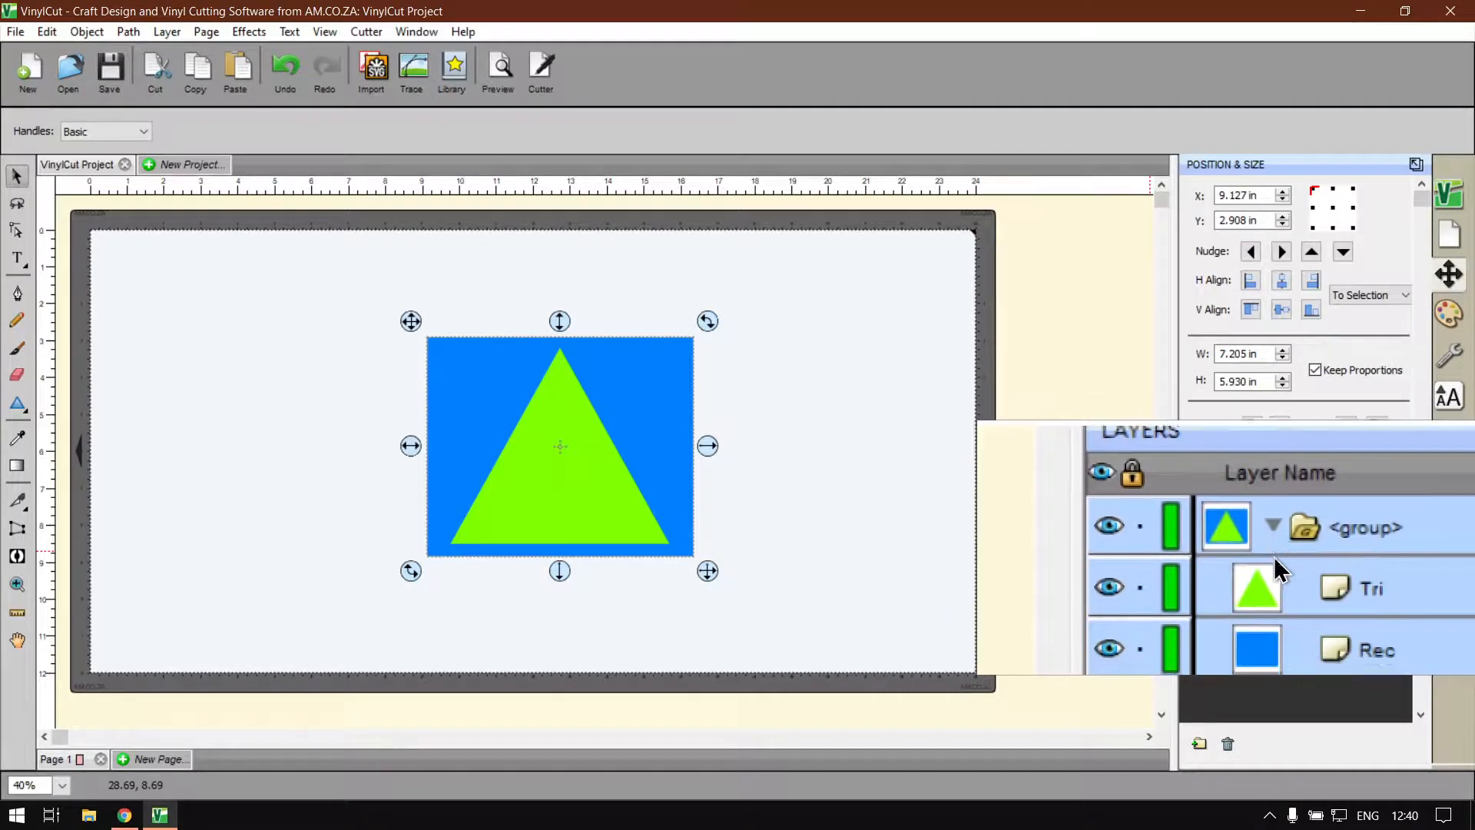
{"action": "left_click", "coordinate": [1273, 540]}
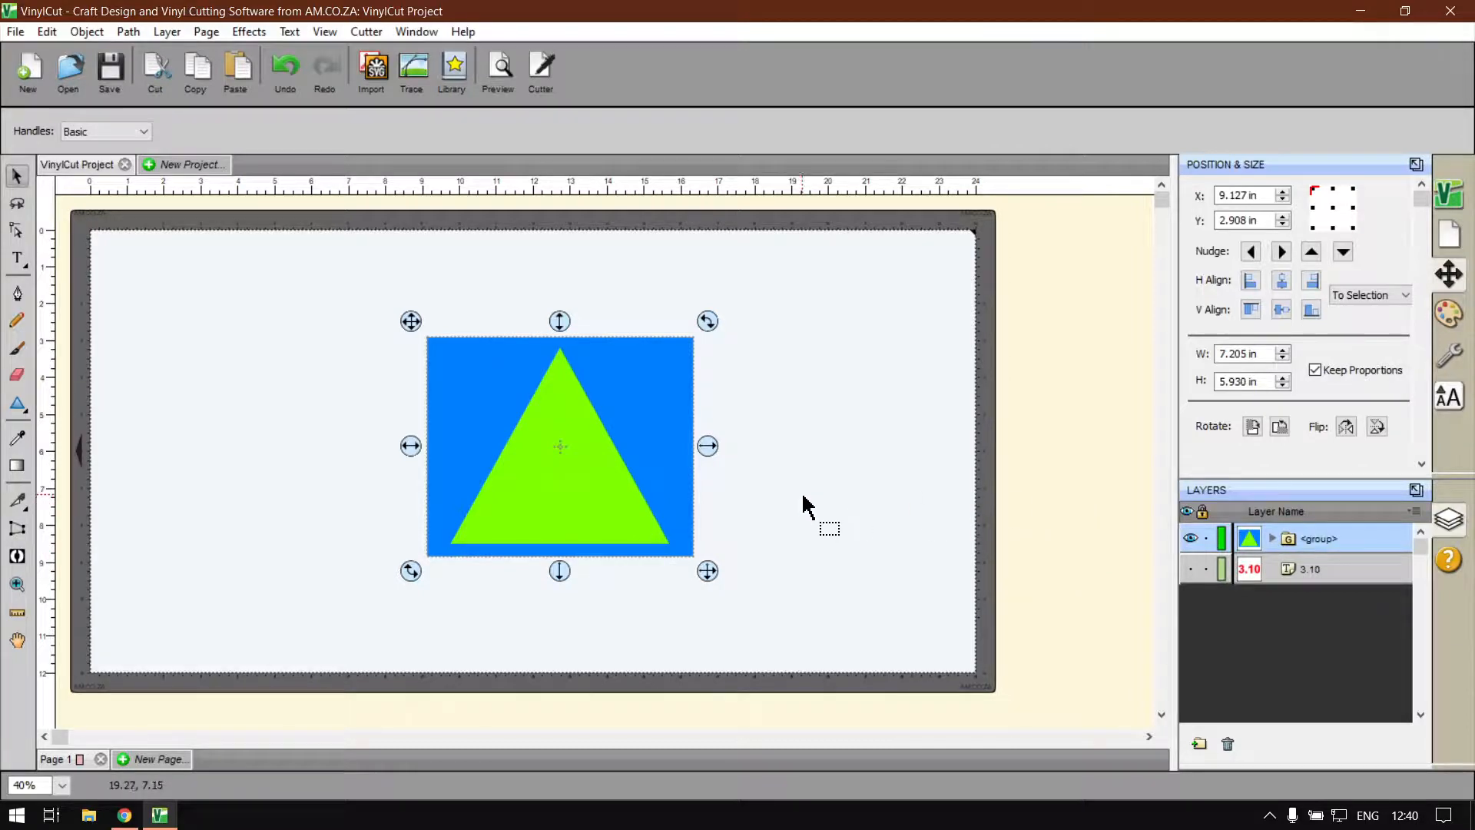
Ungroup the triangle and rectangle, select both shapes, and group them again.
{"action": "key", "text": "ctrl+shift+g"}
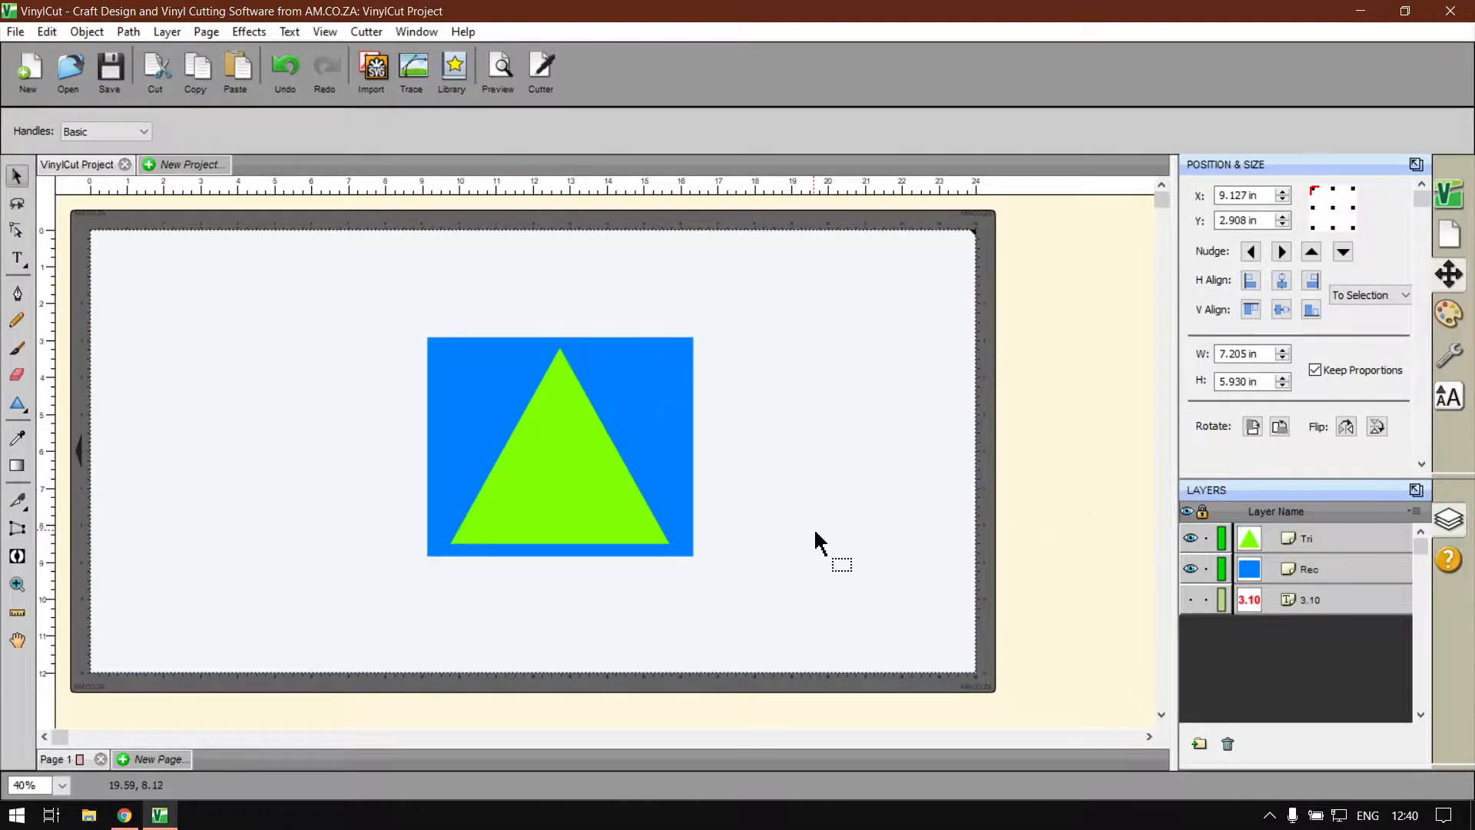
{"action": "left_click_drag", "start_coordinate": [800, 603], "coordinate": [370, 262]}
{"action": "key", "text": "ctrl+g"}
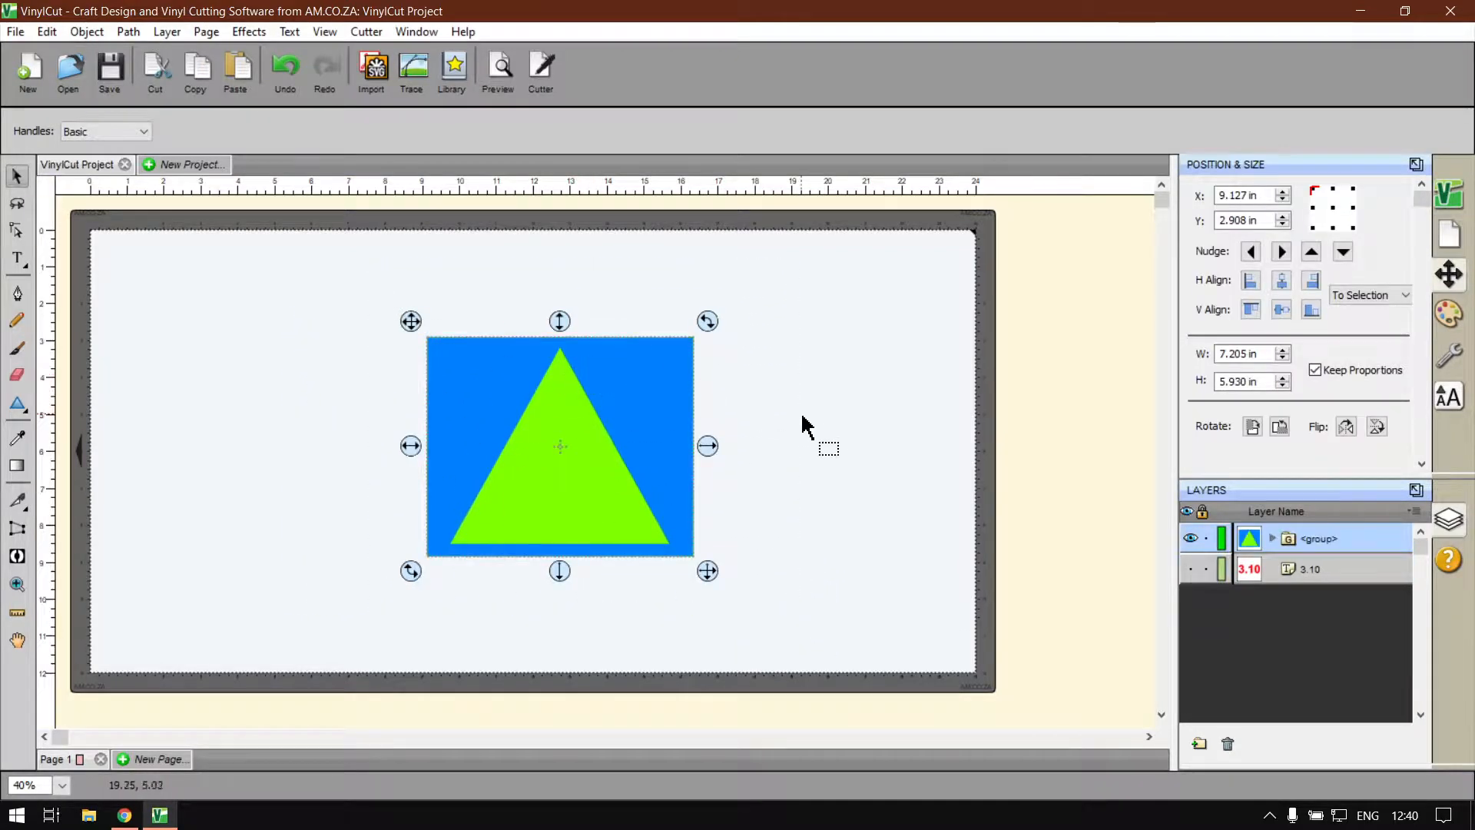
Move the regrouped shapes together slightly left and up on the mat, and deselect them.
{"action": "left_click", "coordinate": [819, 415]}
{"action": "left_click_drag", "start_coordinate": [556, 435], "coordinate": [540, 440]}
{"action": "left_click", "coordinate": [780, 427]}
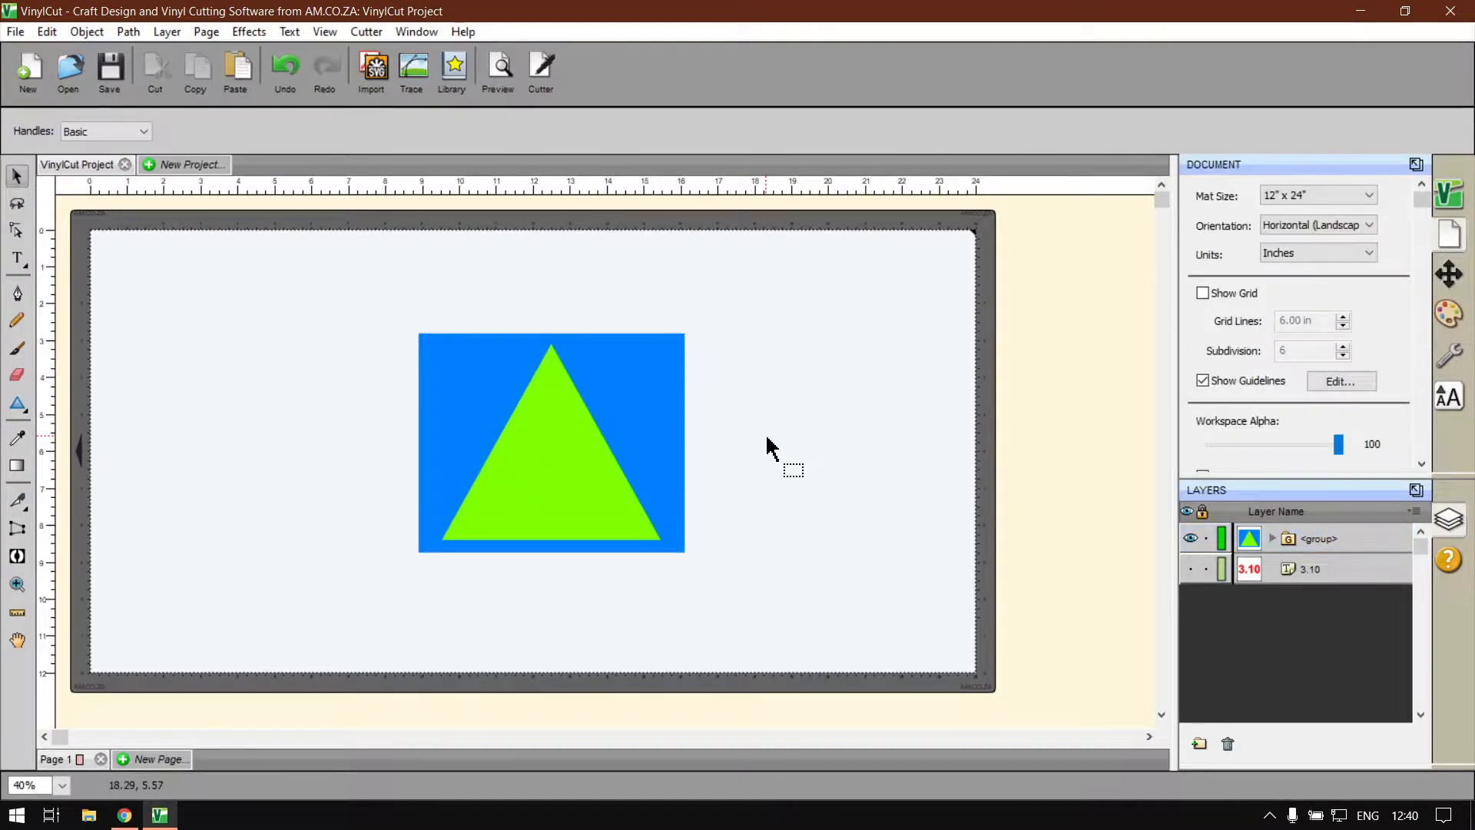
Switch to the Chrome browser and show the softwaretraining.co.za training videos page.
{"action": "left_click", "coordinate": [123, 815]}
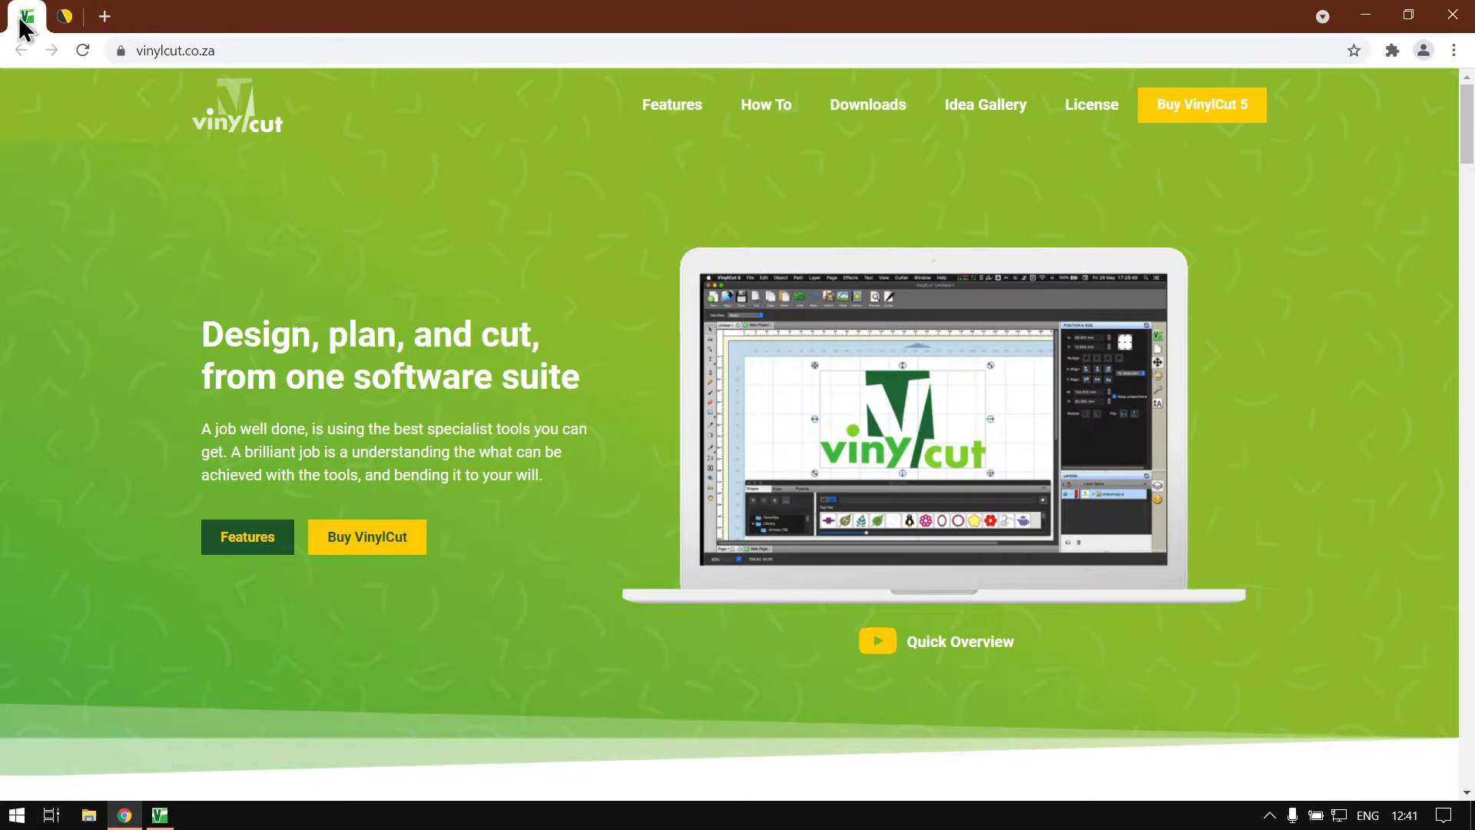
{"action": "left_click", "coordinate": [63, 15]}
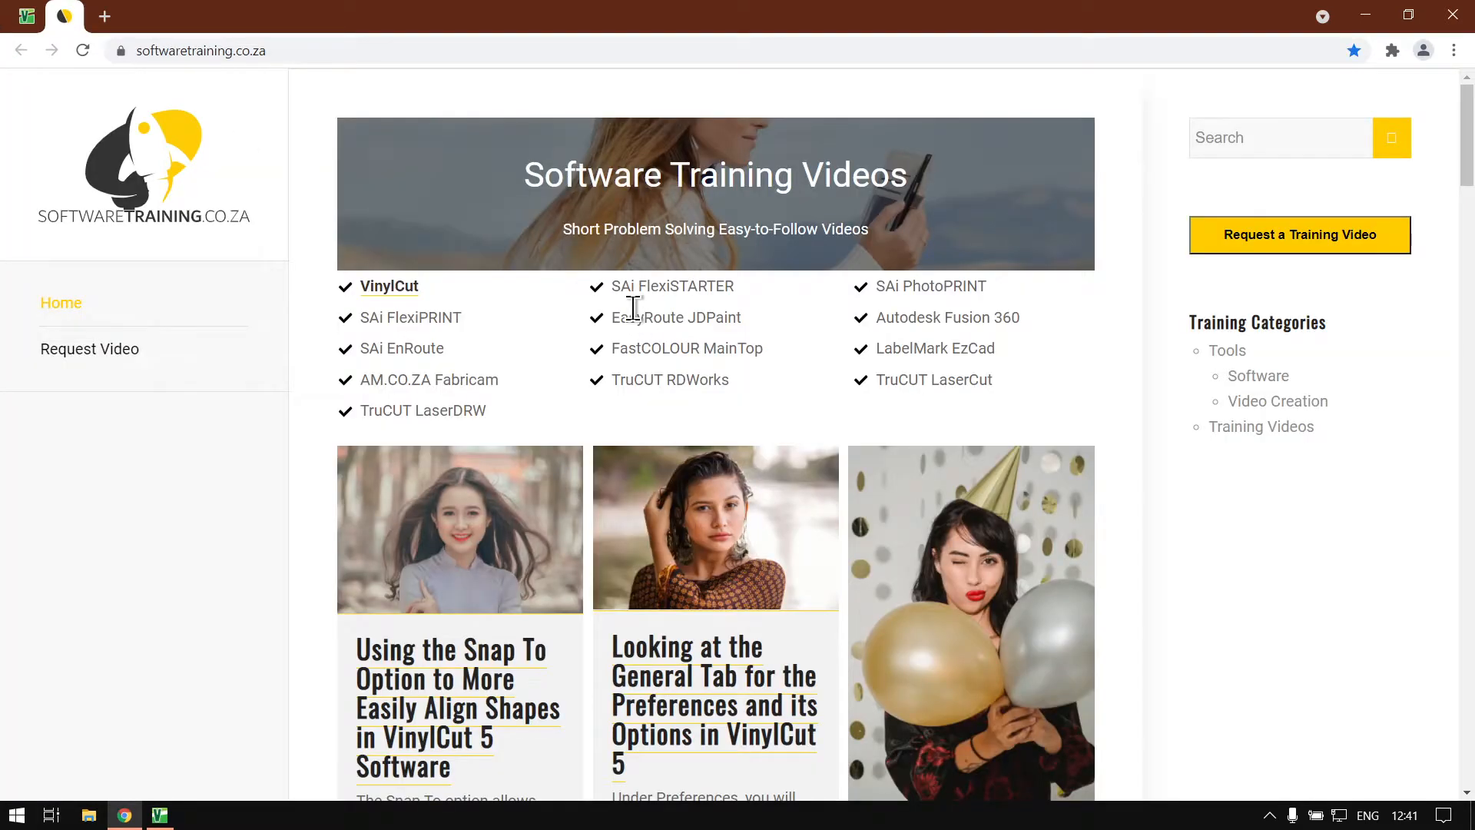